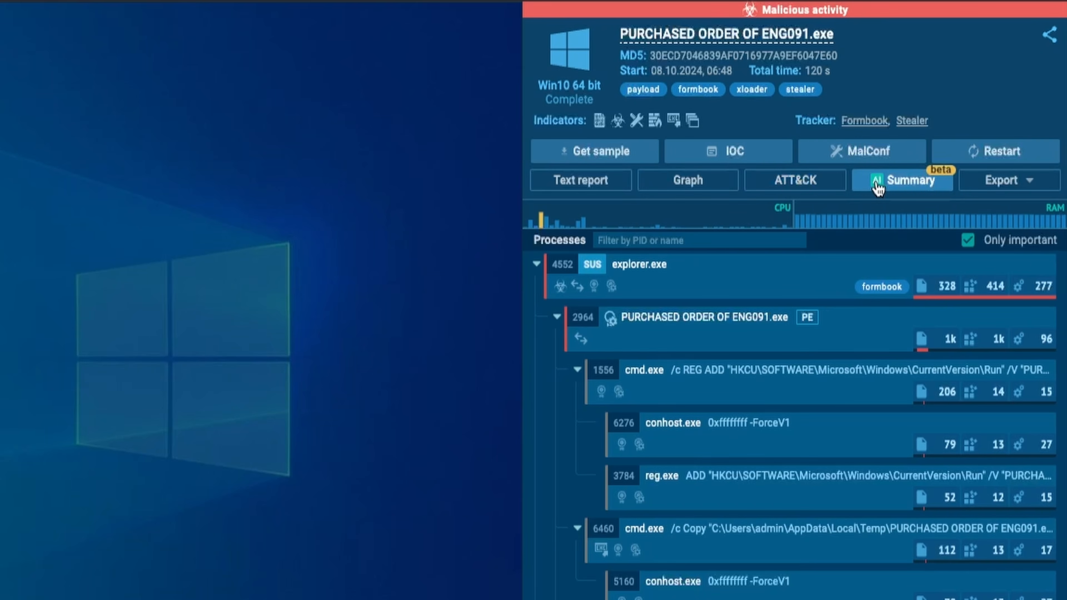
Open the report's export formats and choose Process Graph (SVG)
click(999, 190)
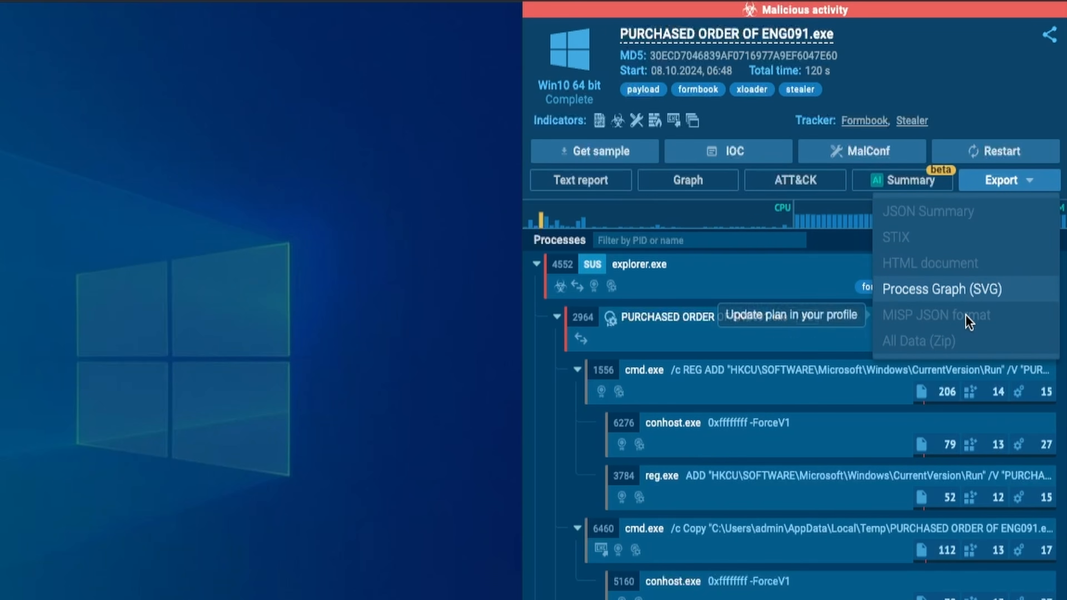
click(965, 296)
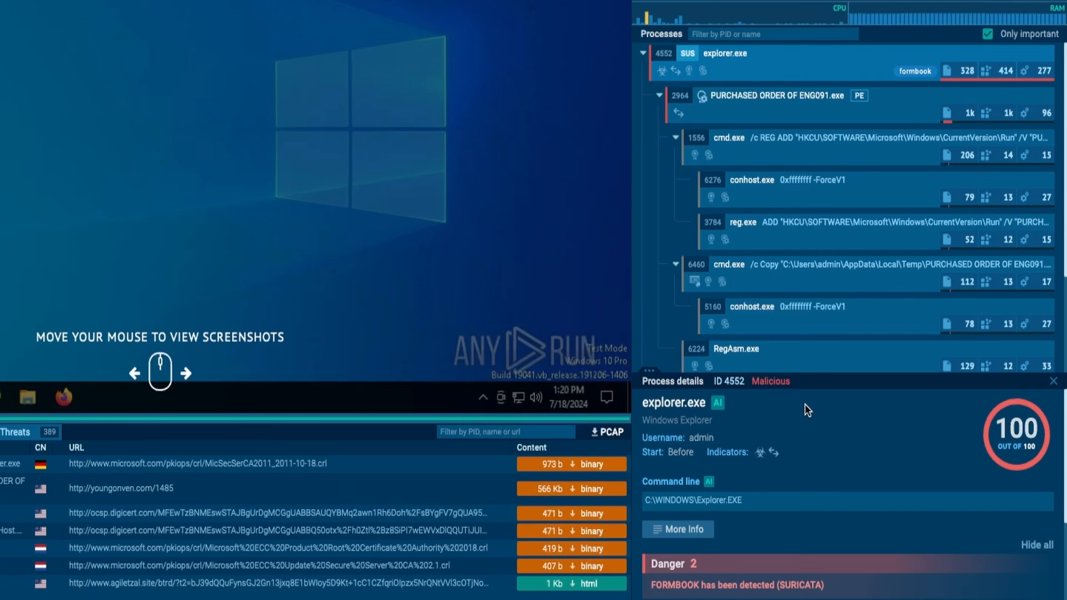
Examine the PURCHASED ORDER OF ENG091.exe process (PID 2964), including its username, command line and detected behaviours
click(825, 116)
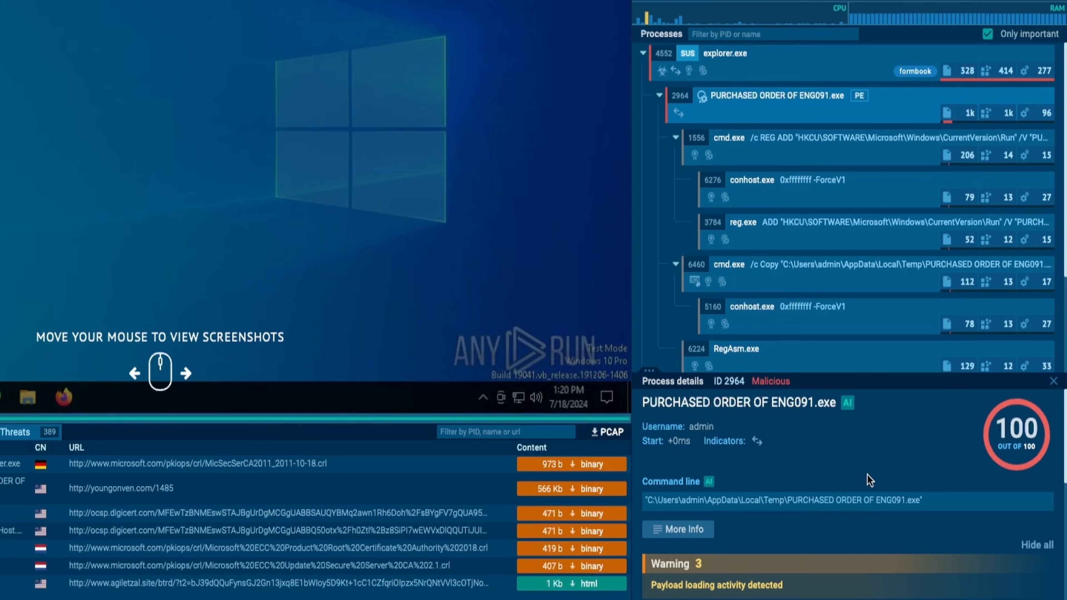
drag(717, 426, 647, 433)
drag(924, 501, 675, 503)
scroll(853, 513, down, 2)
scroll(853, 514, down, 3)
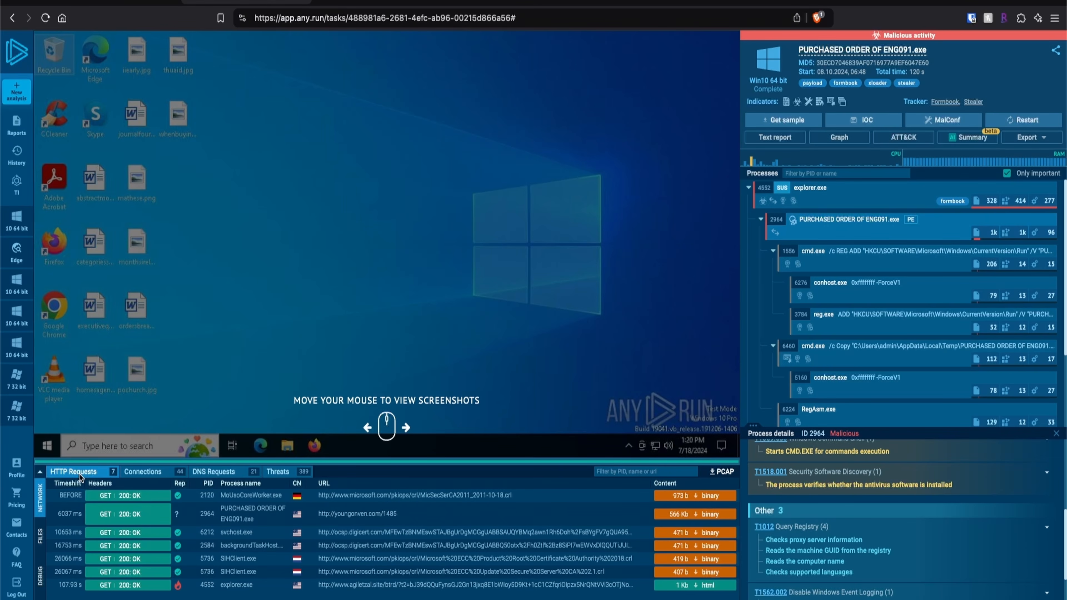
Review the sample's network connections, DNS requests and threats in turn
click(143, 471)
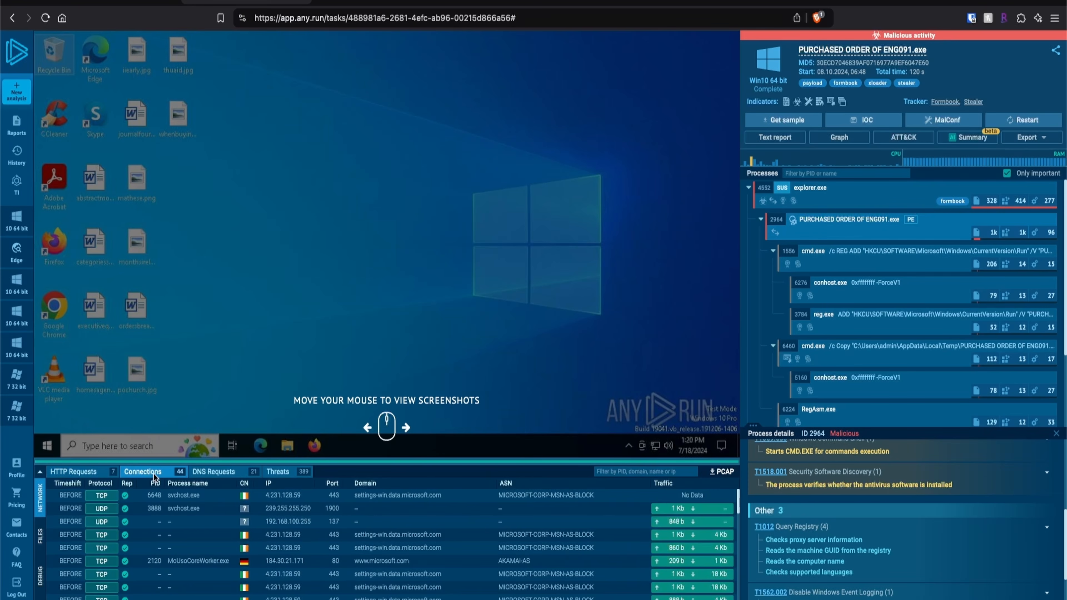
click(211, 477)
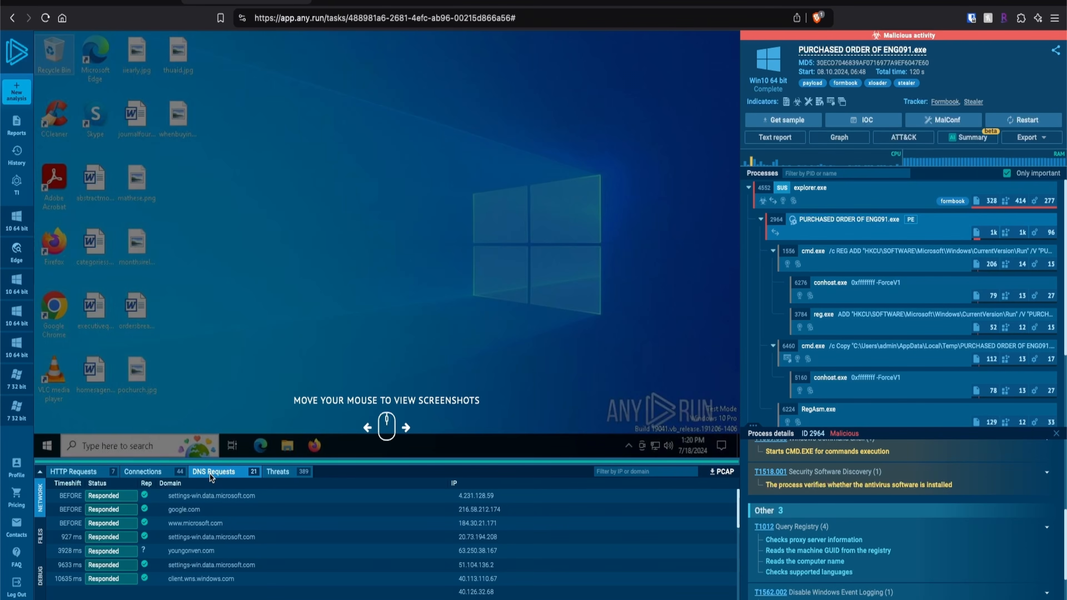
click(278, 472)
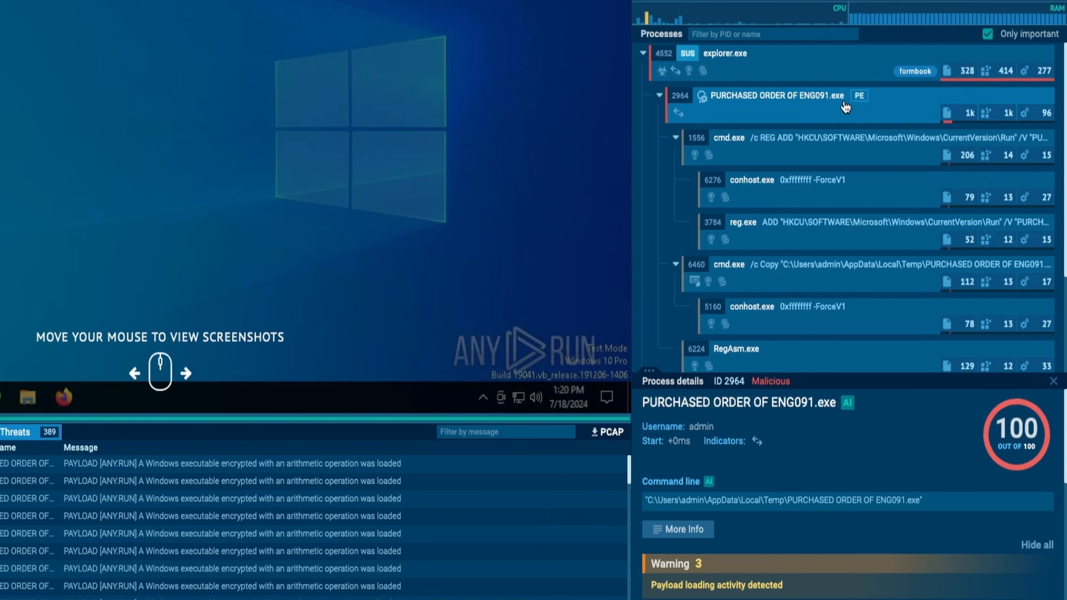
Inspect the reg.exe process (PID 3784) and highlight the registry value name and .pif file path in its command line
click(835, 230)
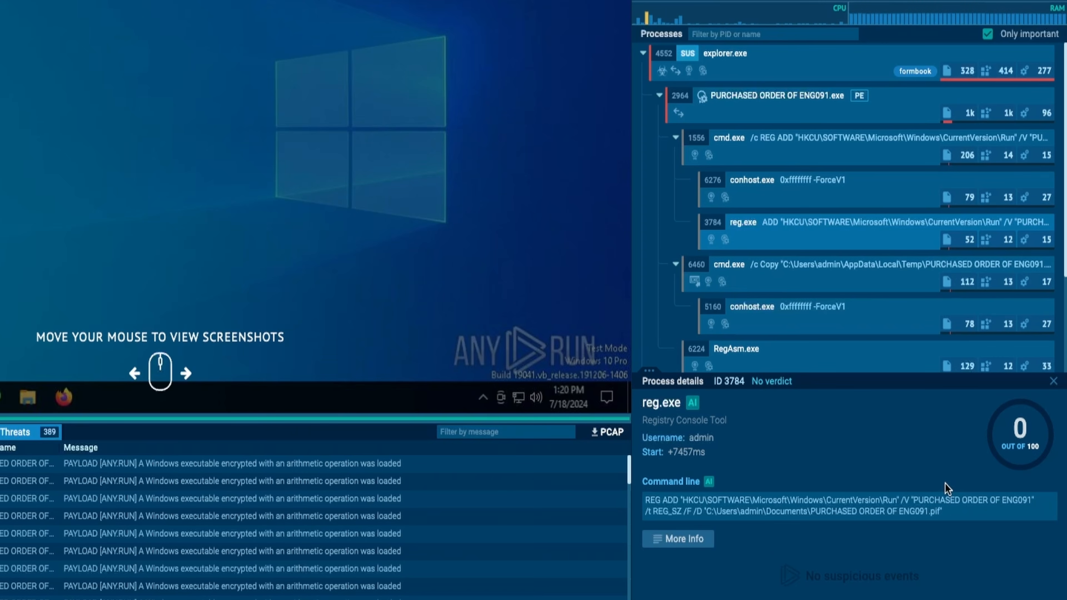
drag(914, 500, 1034, 502)
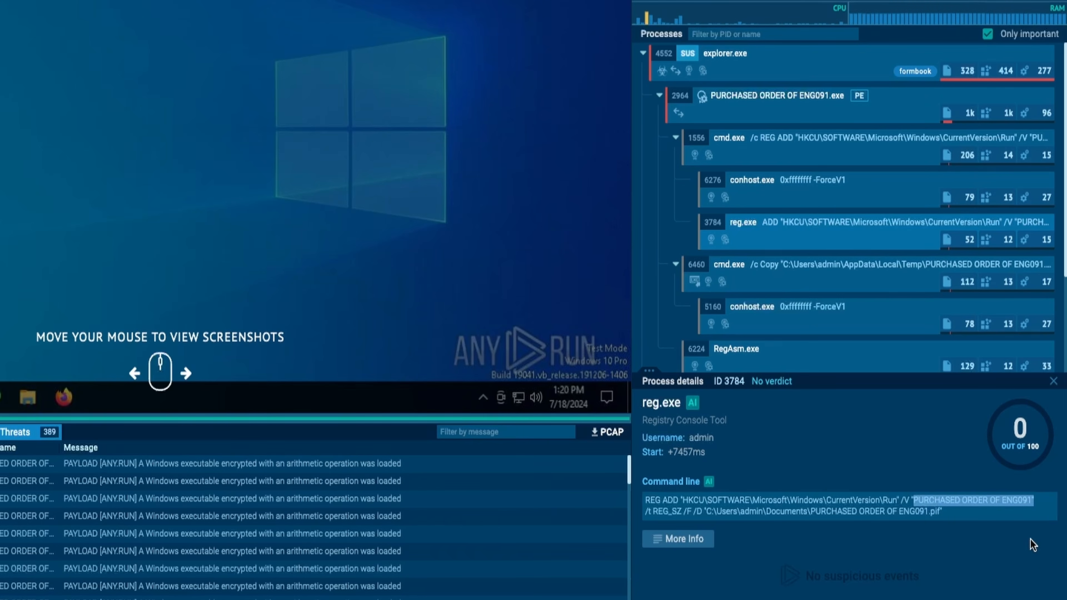
drag(706, 512, 972, 543)
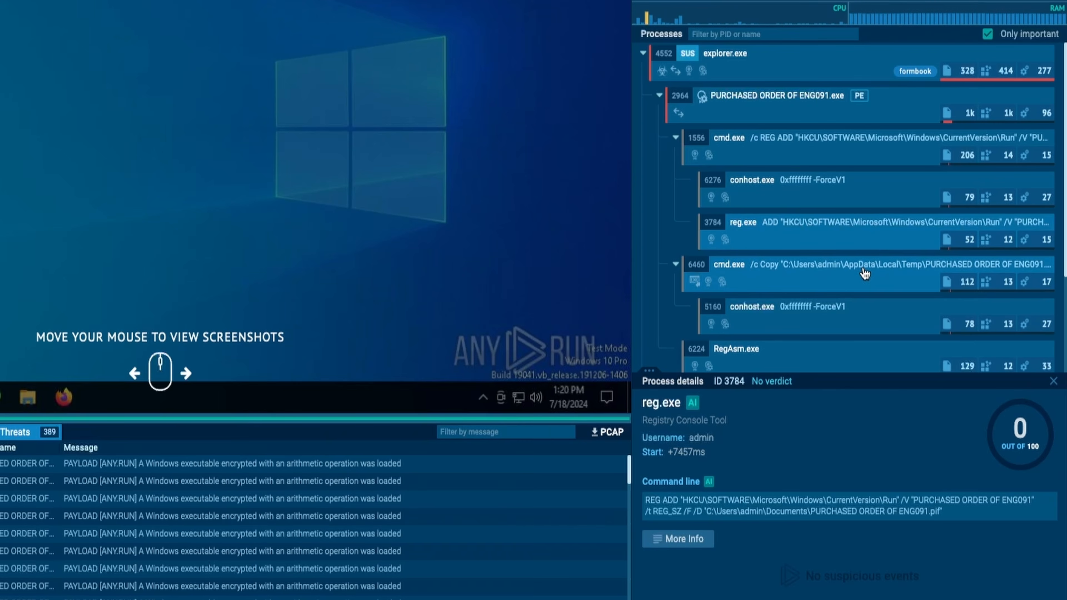
Inspect the cmd.exe copy process (PID 6460) and highlight the source .exe and destination .pif in its command line
click(864, 273)
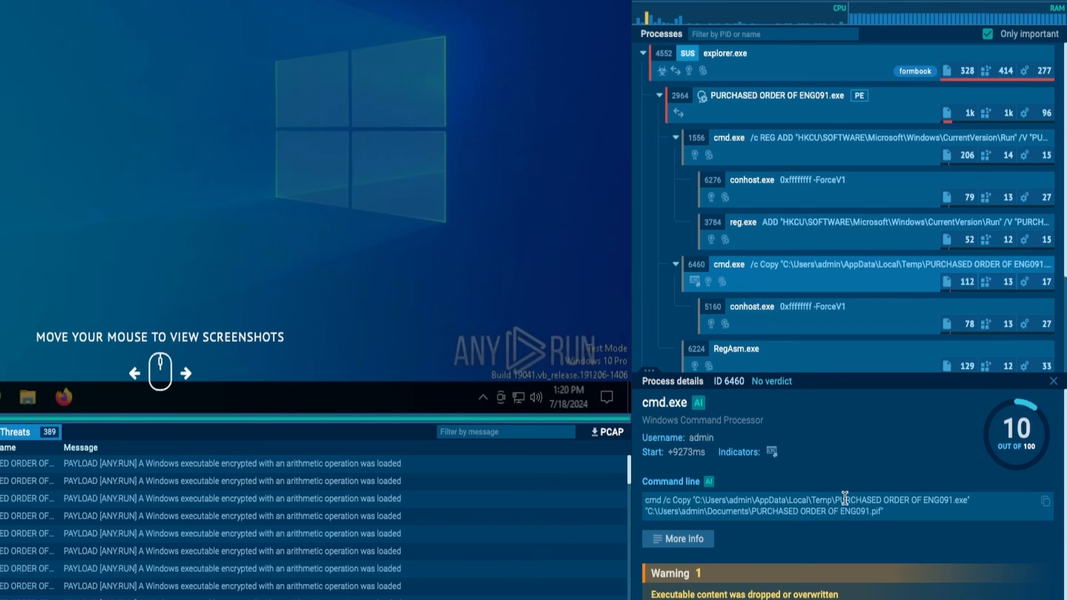
drag(840, 500, 964, 499)
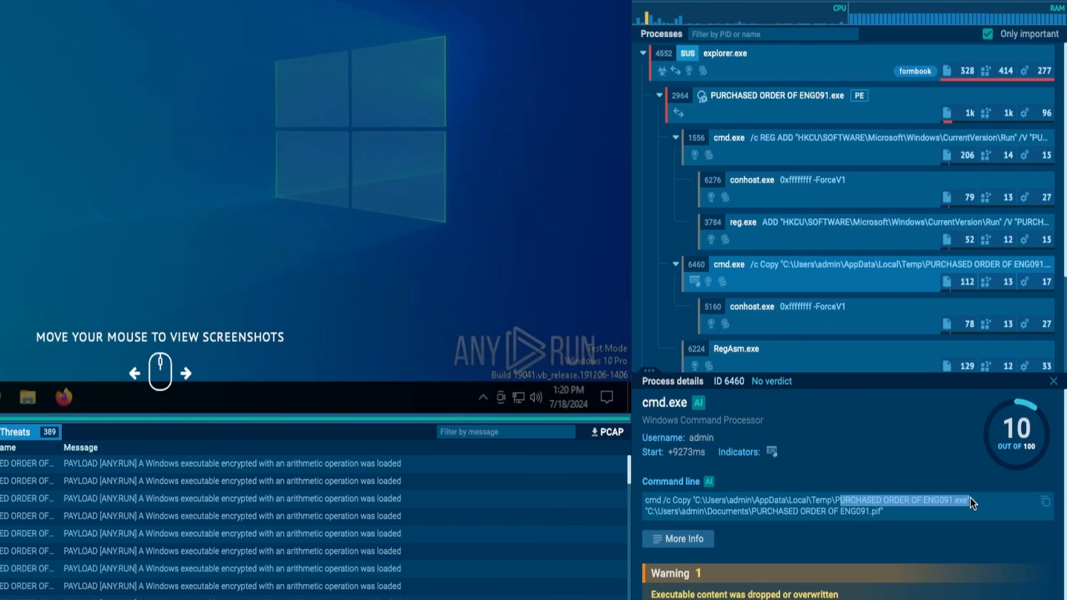
click(893, 520)
drag(884, 513, 680, 511)
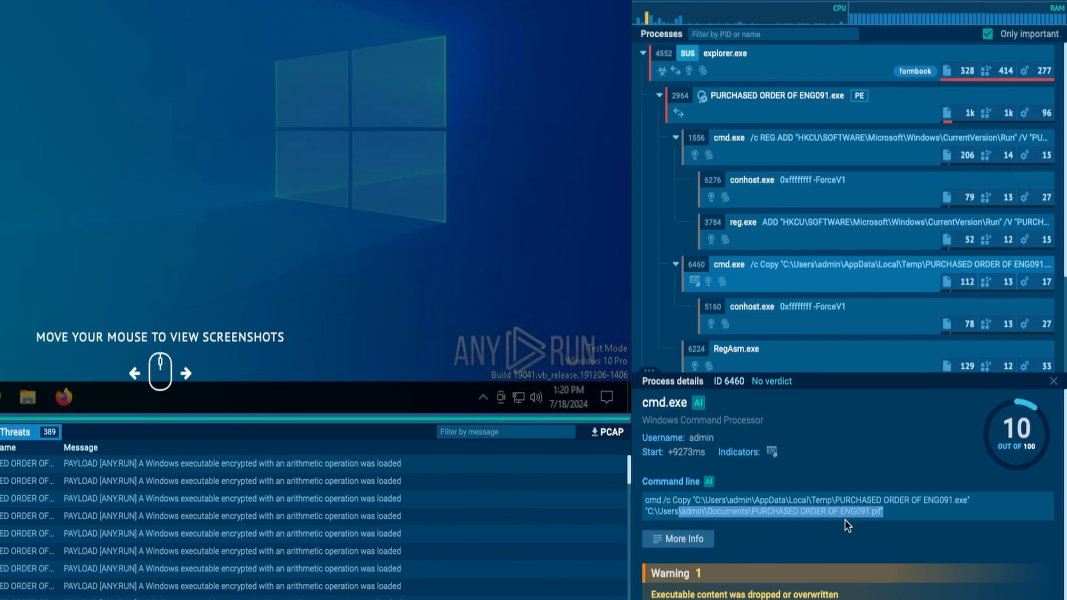
Inspect the RegAsm.exe (PID 6224) and ipconfig.exe (PID 1072) processes, highlighting the path in ipconfig.exe's command line
scroll(861, 181, down, 3)
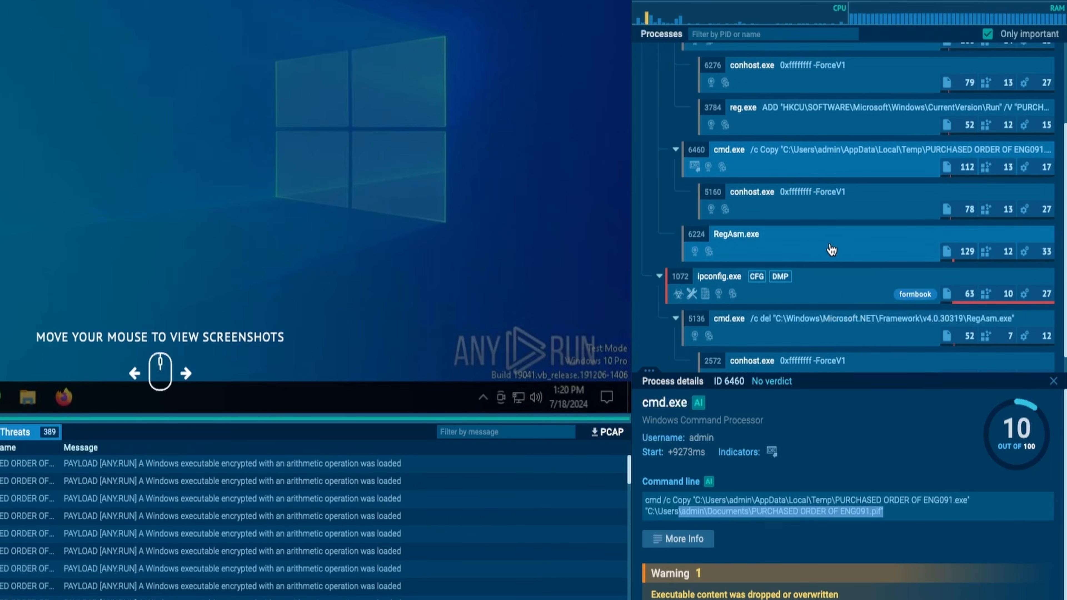
click(819, 250)
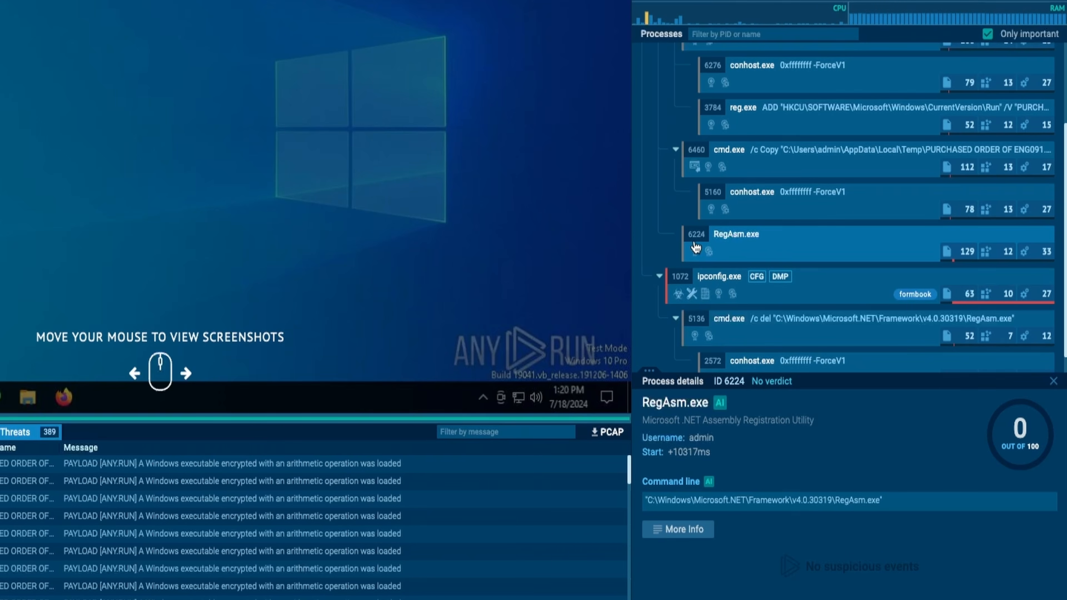
scroll(811, 265, down, 1)
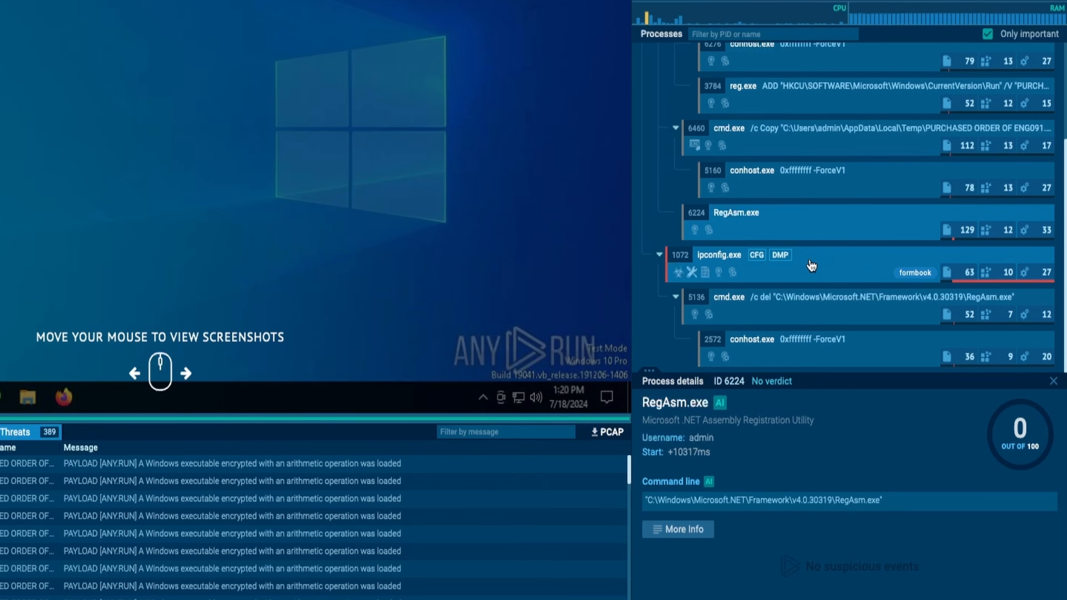
click(812, 266)
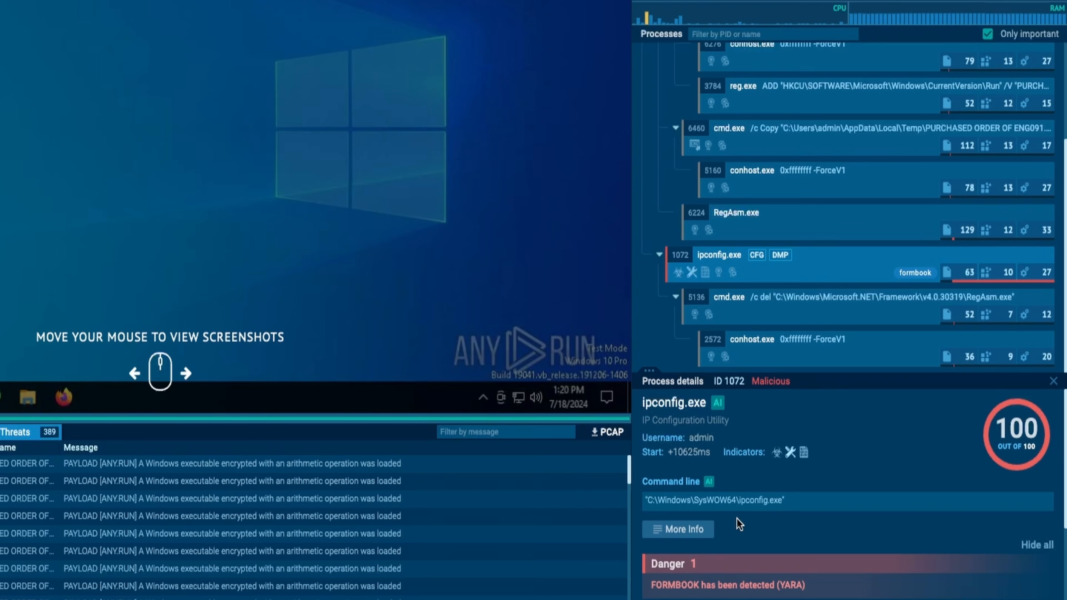
drag(695, 501, 737, 505)
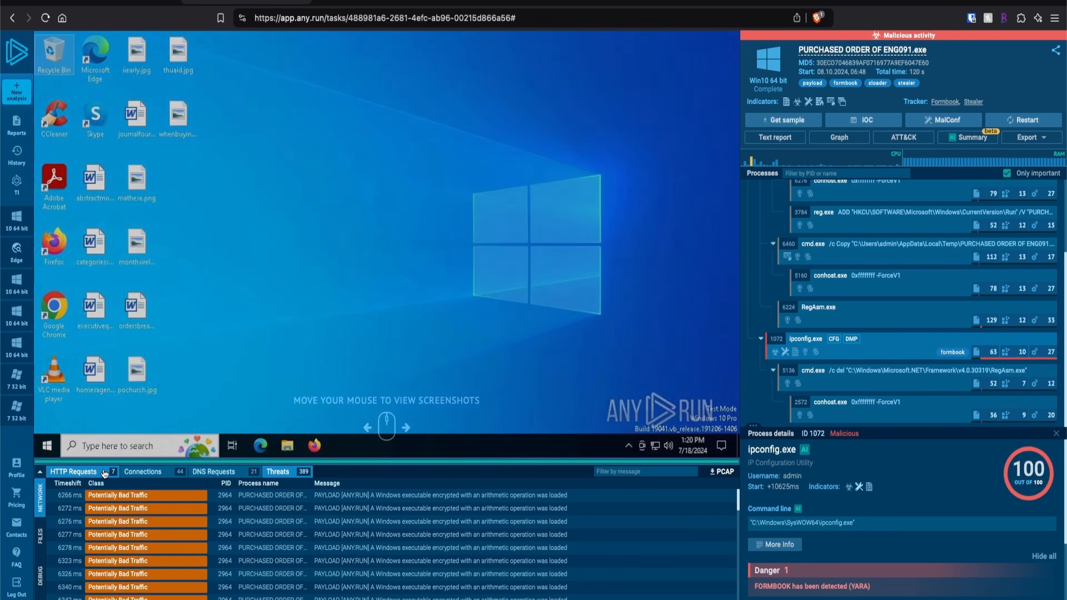
Show the HTTP requests and check the reputation of the MoUsoCoreWorker.exe, PURCHASED ORDER OF ENG091.exe and explorer.exe entries
click(103, 471)
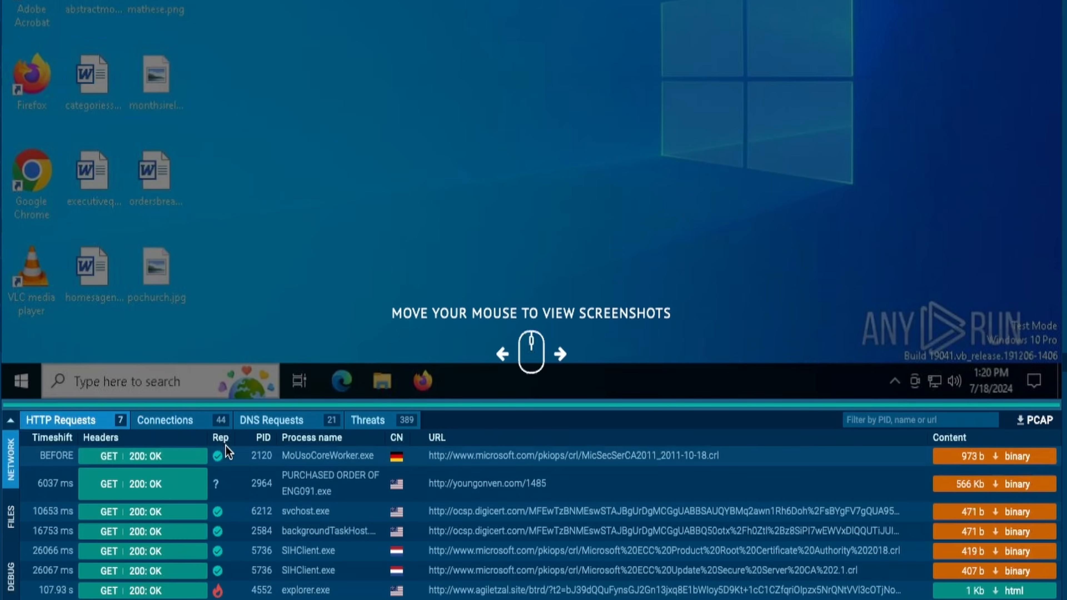
mouse_move(219, 462)
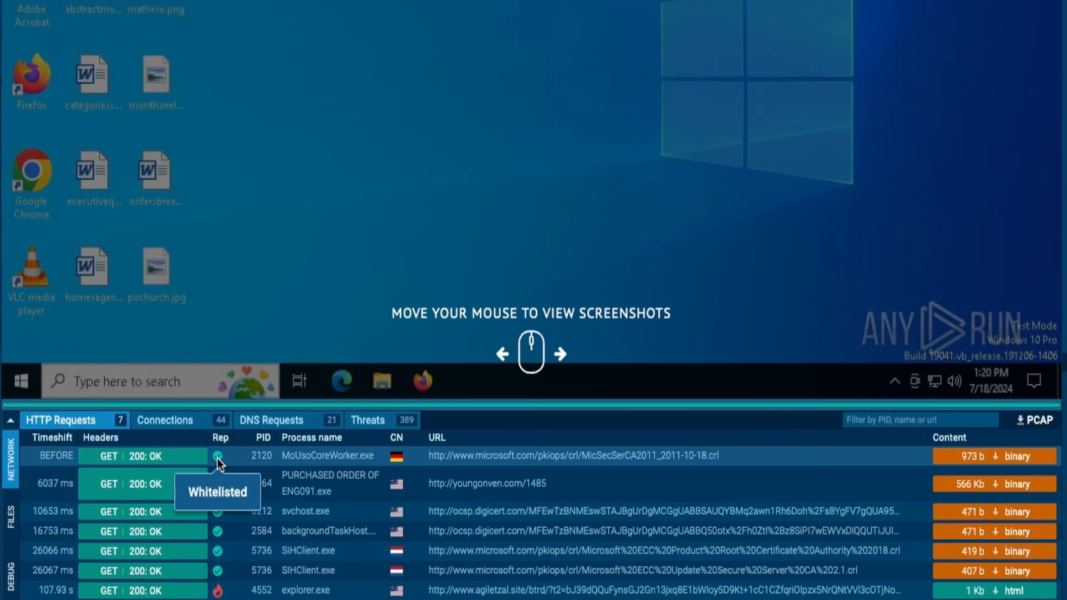
mouse_move(217, 492)
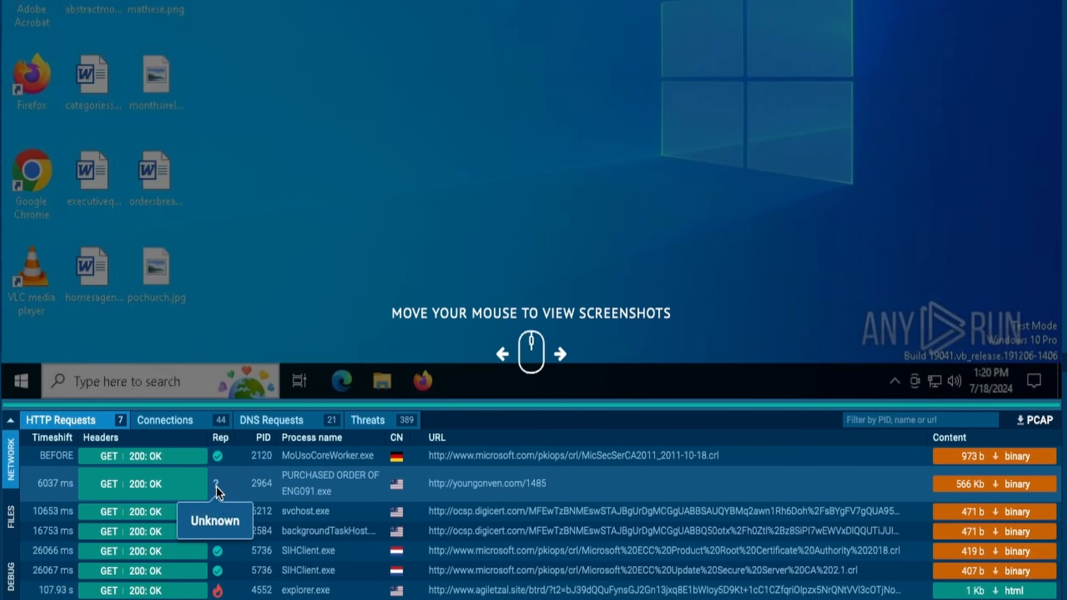
mouse_move(217, 593)
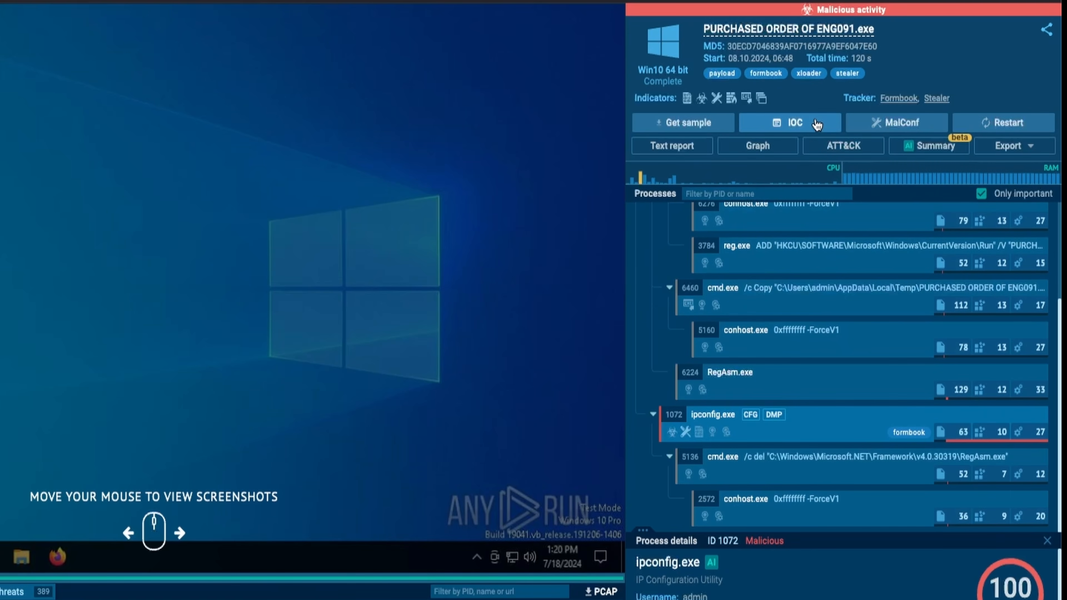
View the summary of indicators of compromise for the sample and close it
click(817, 125)
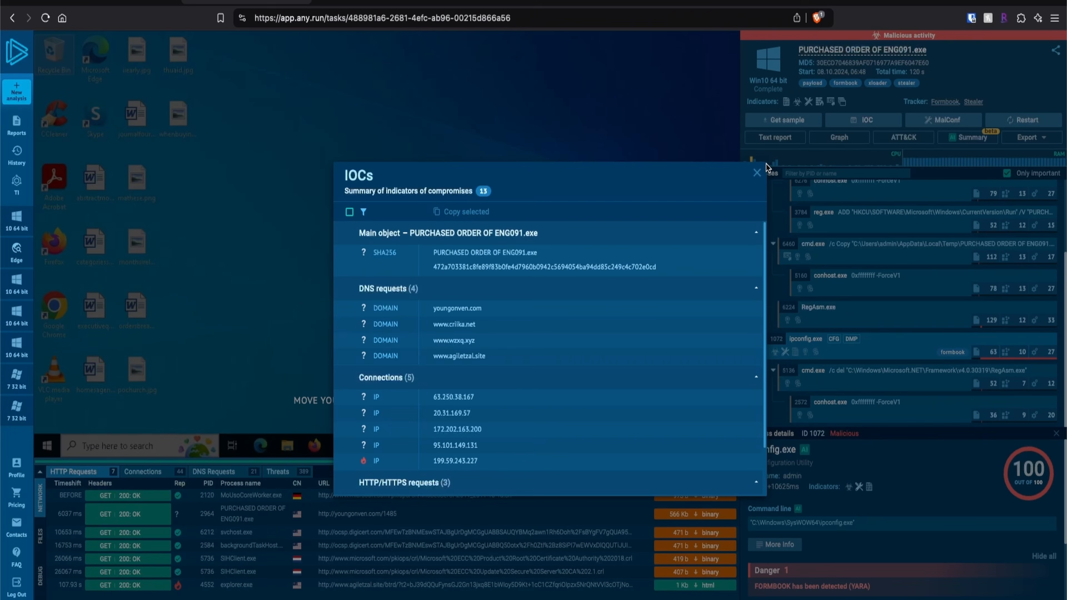
click(756, 173)
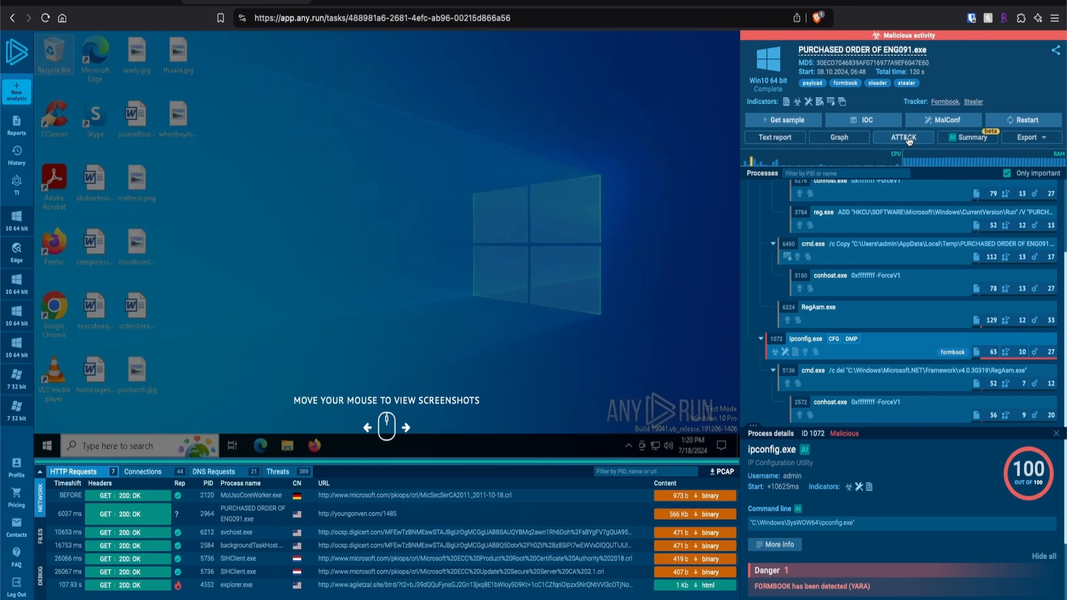
Open the Formbook malware configuration extracted from ipconfig.exe and examine its C2 entry
click(928, 123)
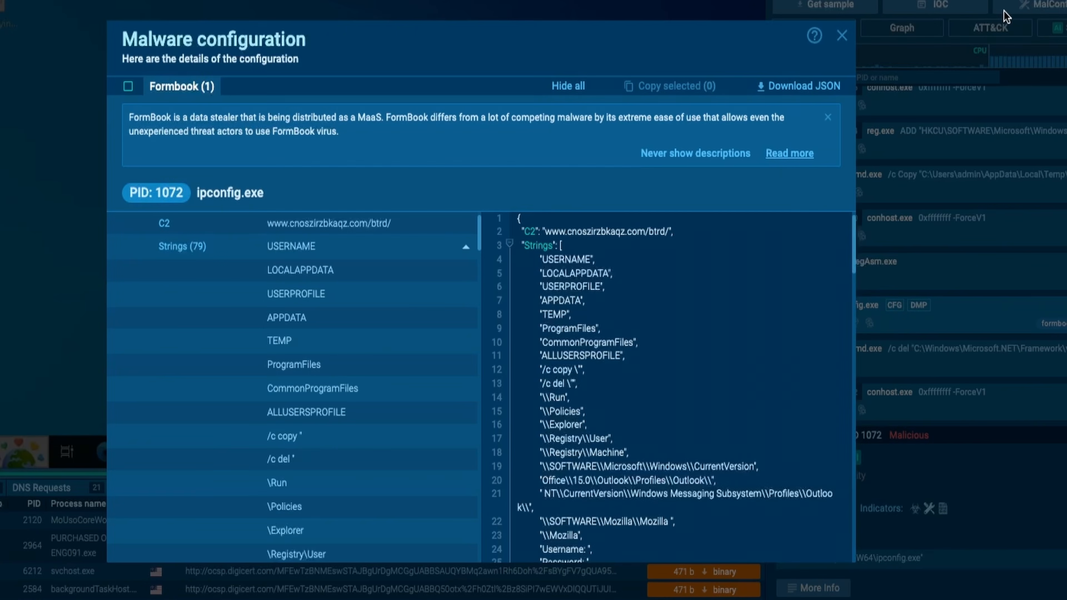
click(673, 230)
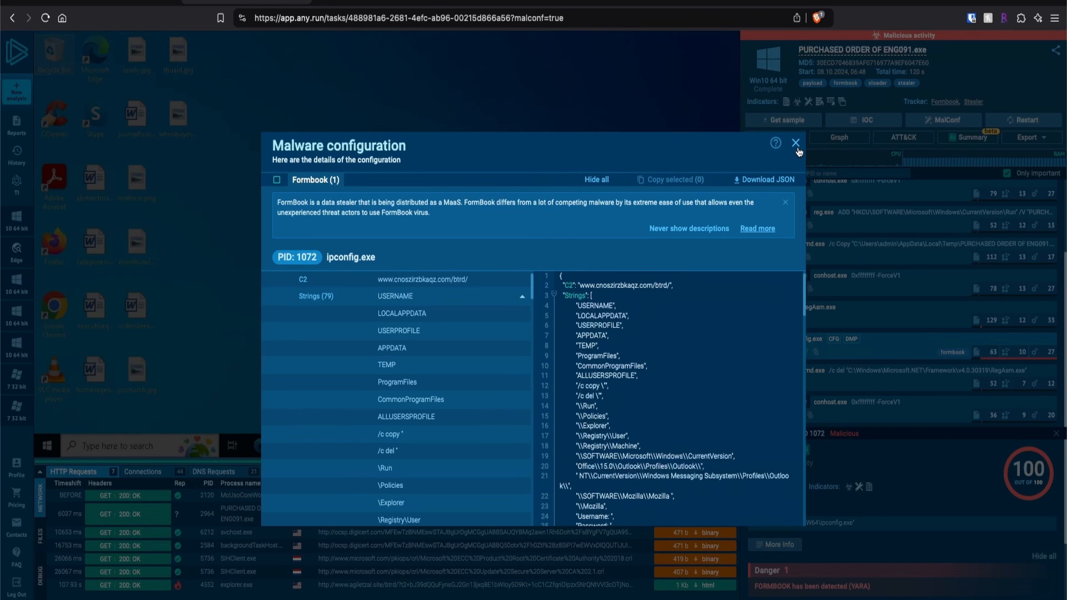
click(797, 146)
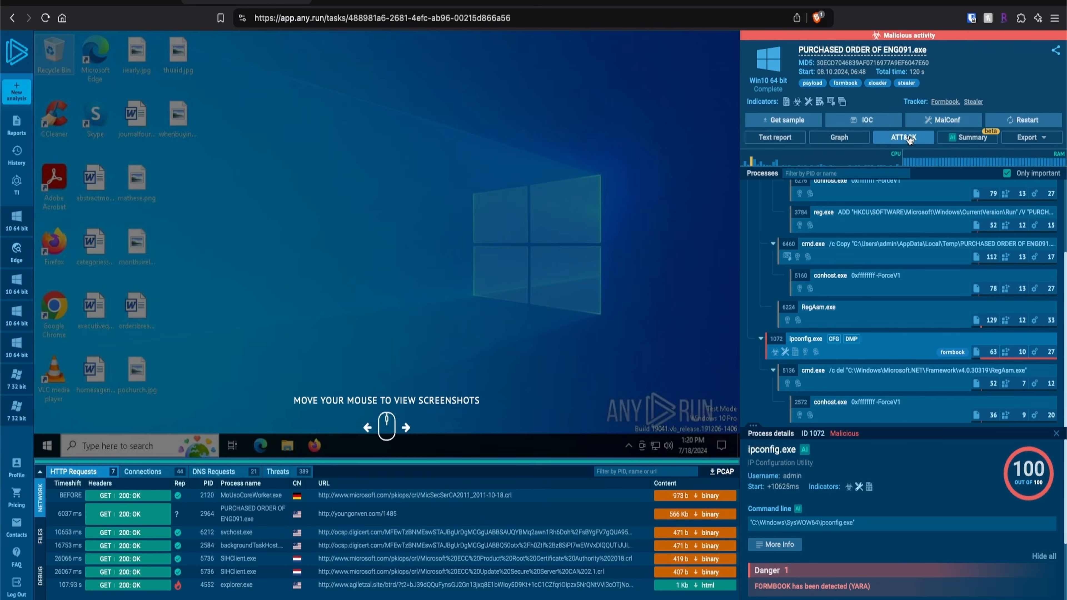
Open the MITRE ATT&CK matrix, examine the cmd.exe event and command line behind Modify Registry, and return to the report
click(909, 138)
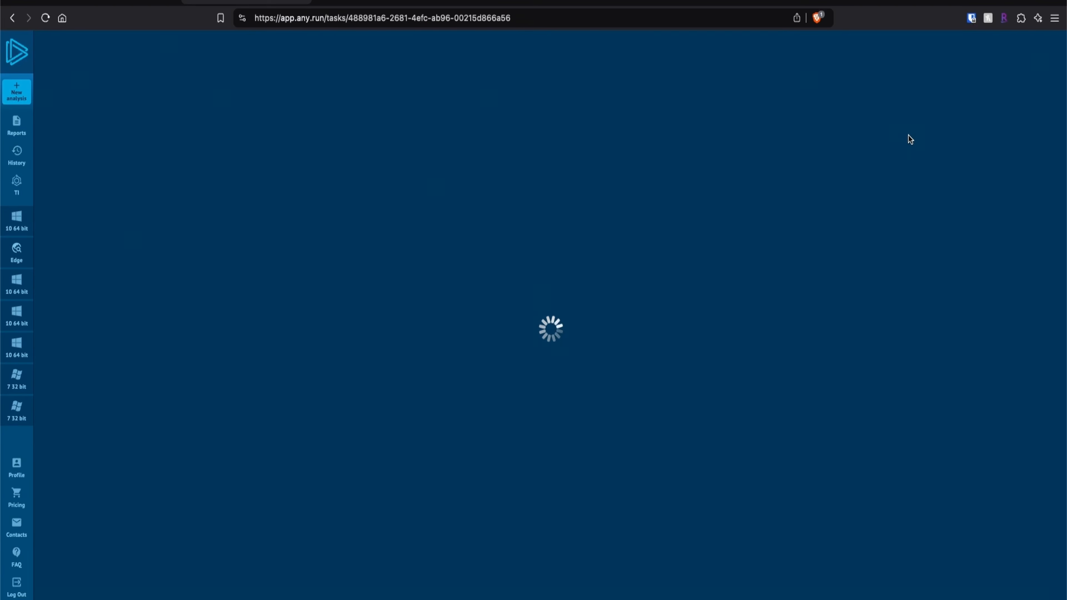
drag(50, 65, 248, 65)
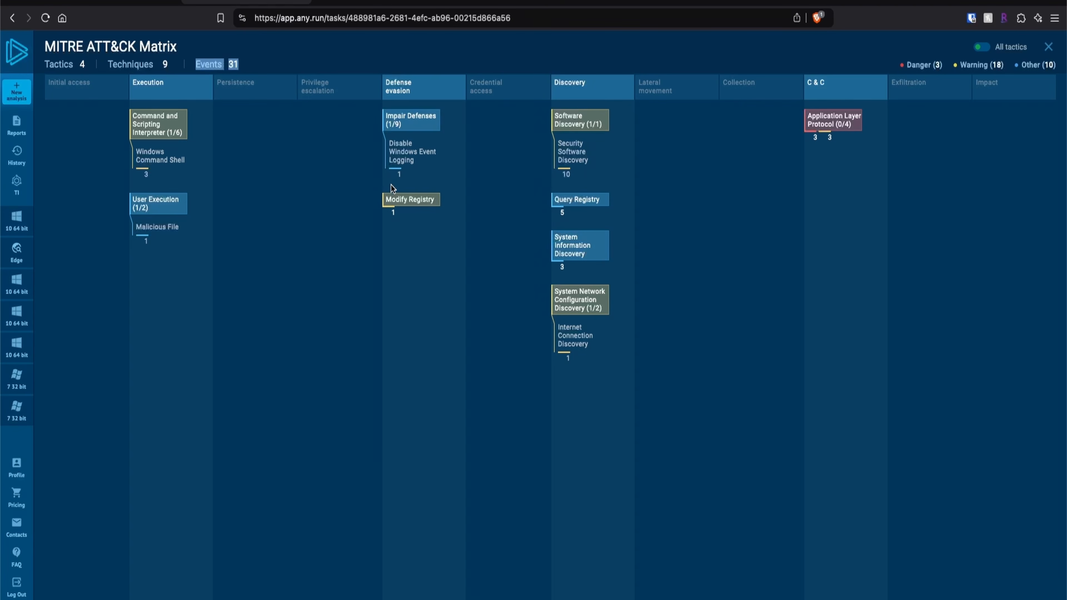
click(421, 204)
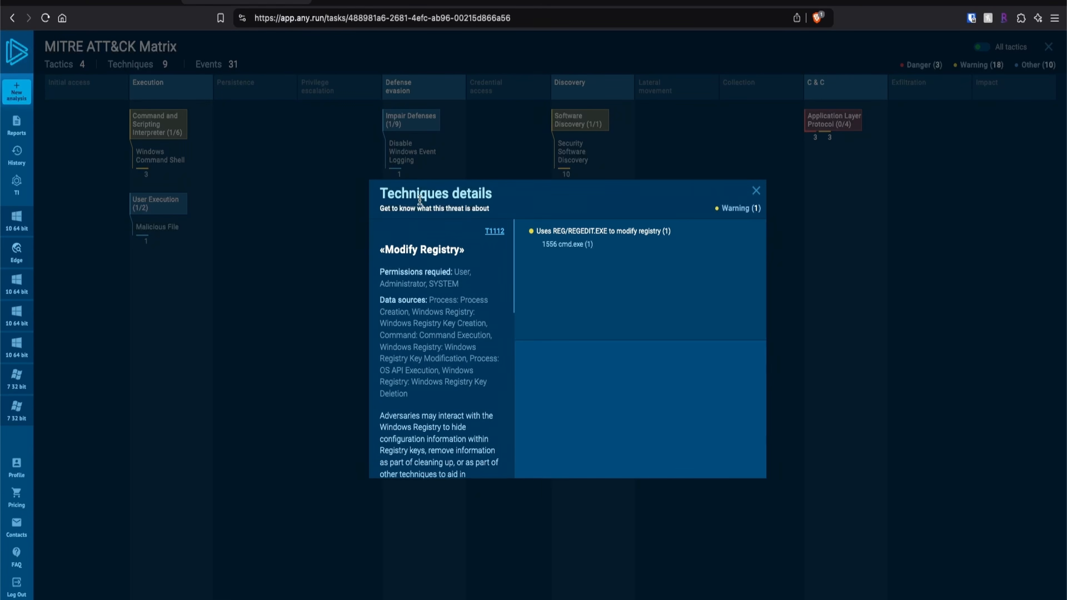
click(583, 251)
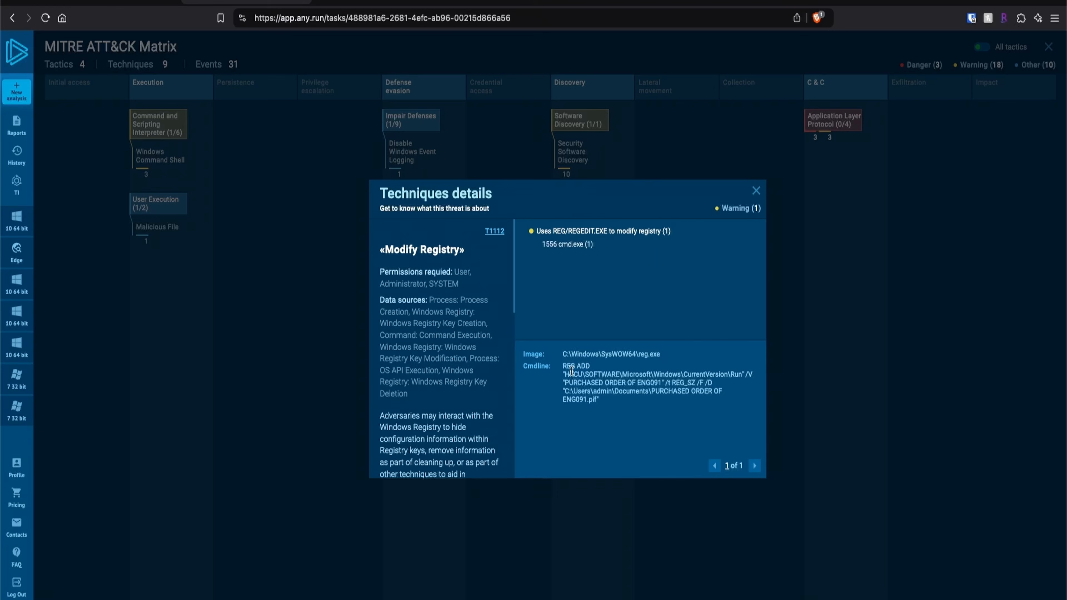
drag(563, 368, 607, 410)
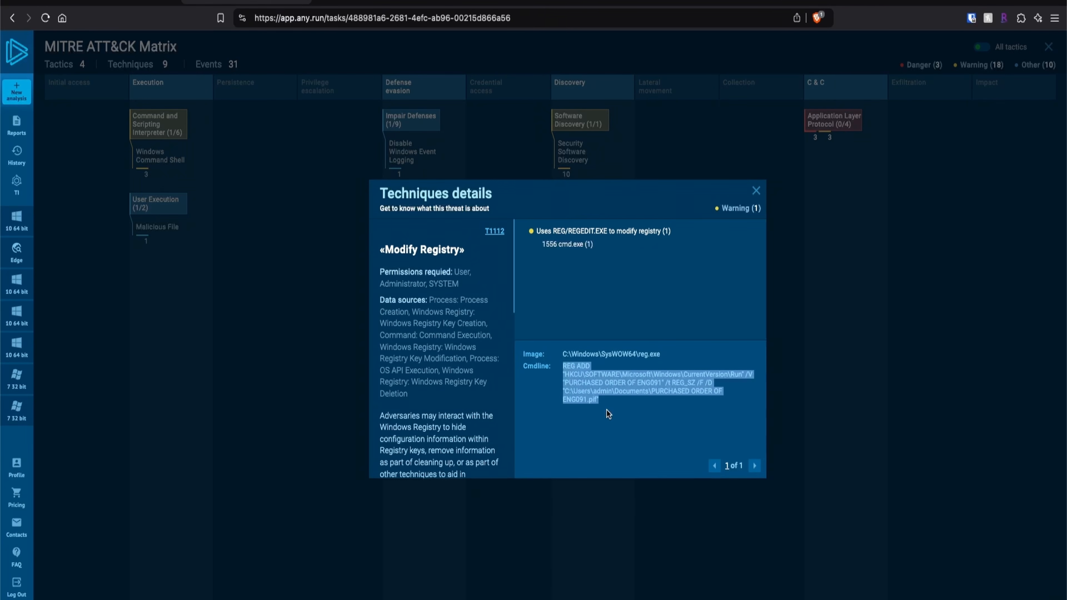
key(Escape)
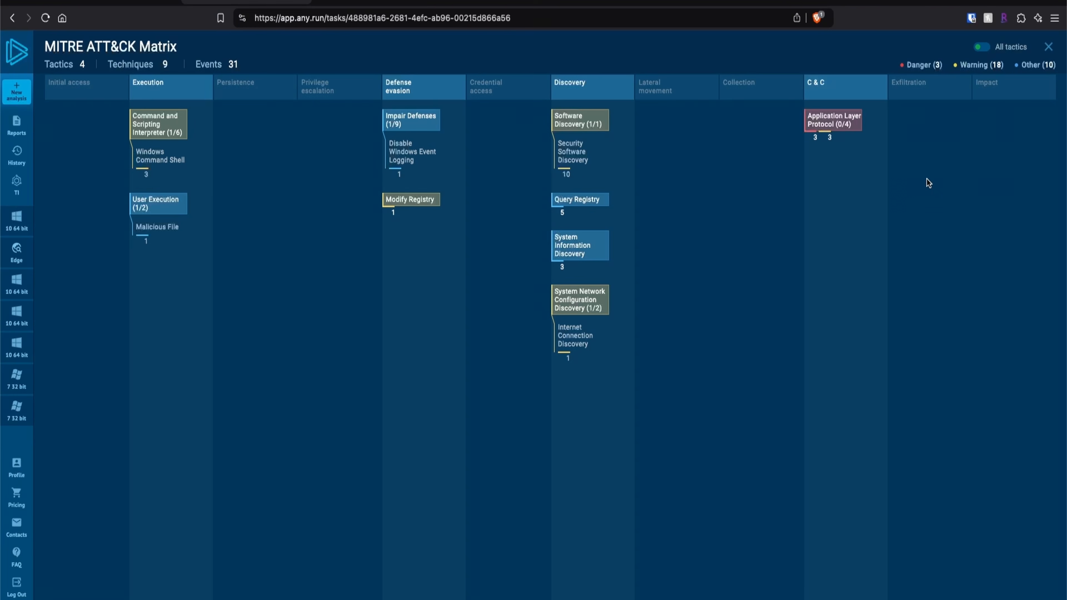
click(1049, 47)
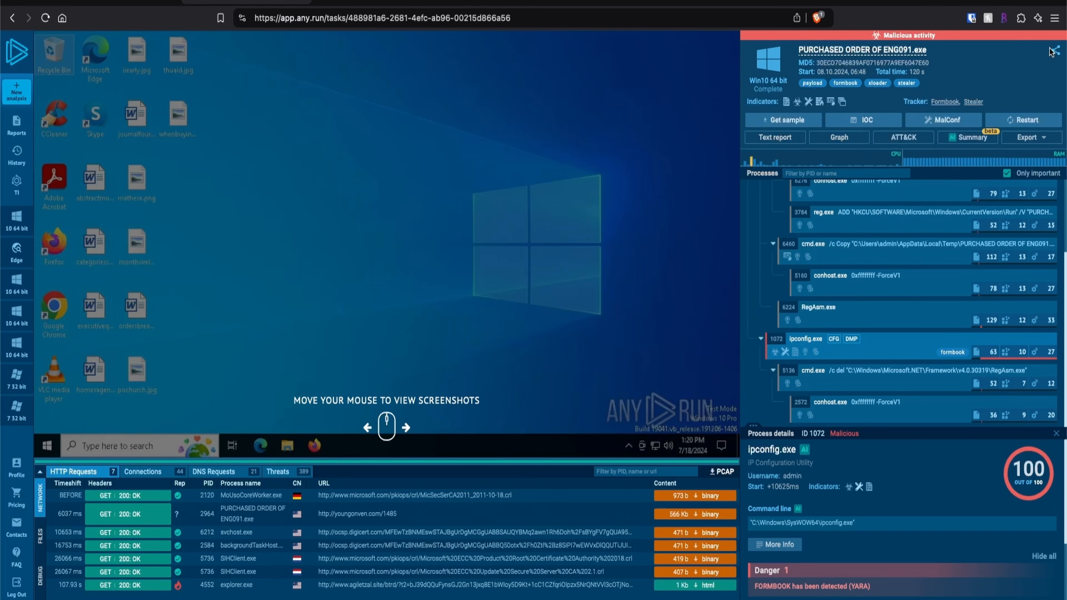
Open the AI summary of the analysis
click(974, 138)
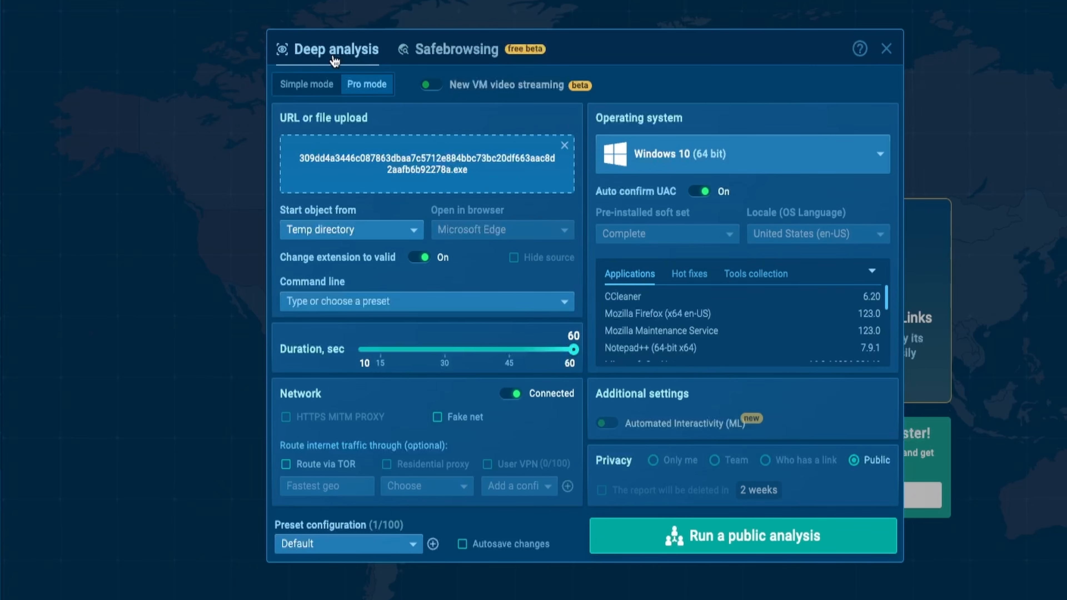
Set the uploaded sample to start from the Temp directory and view the available operating systems
click(427, 60)
click(298, 238)
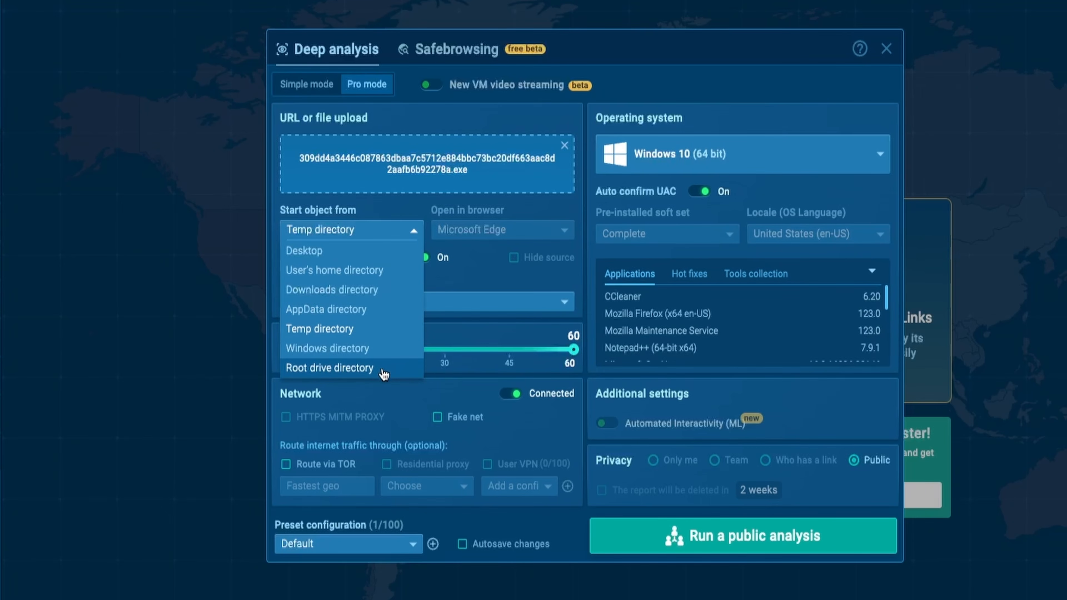
click(375, 329)
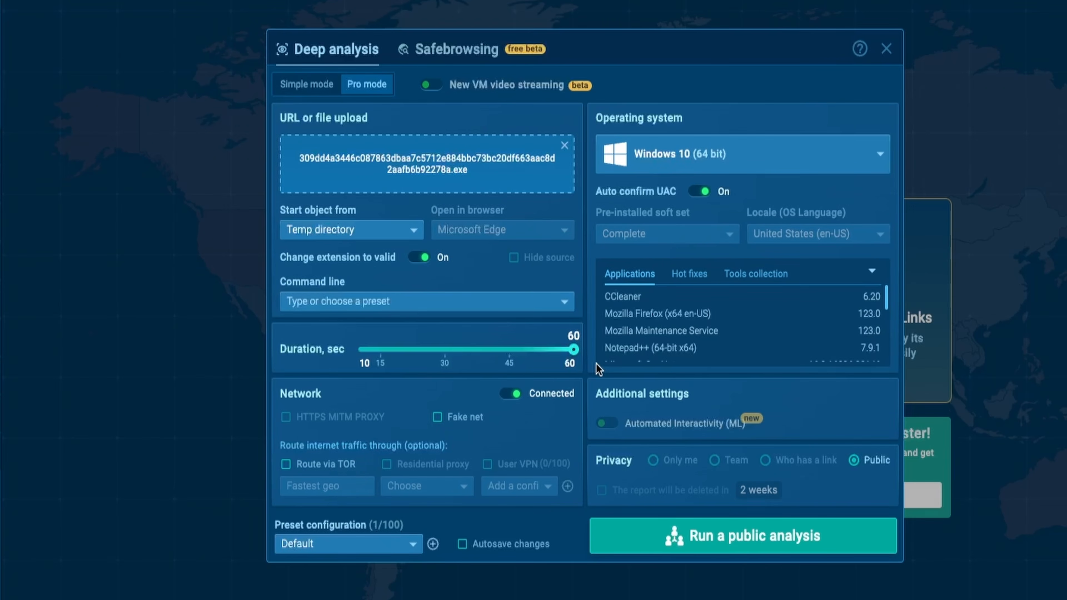
click(776, 170)
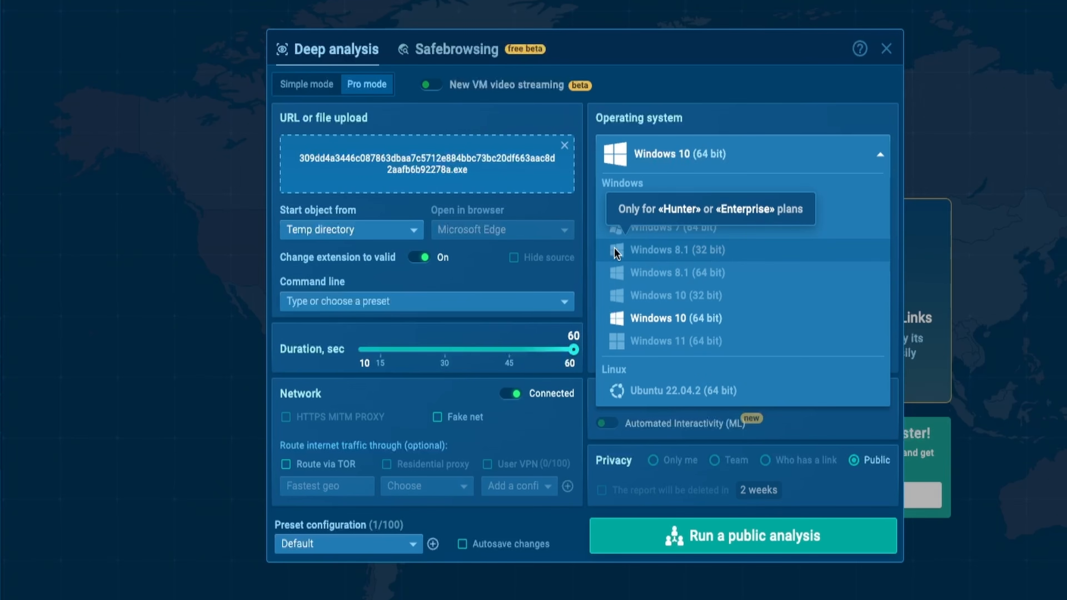
click(526, 334)
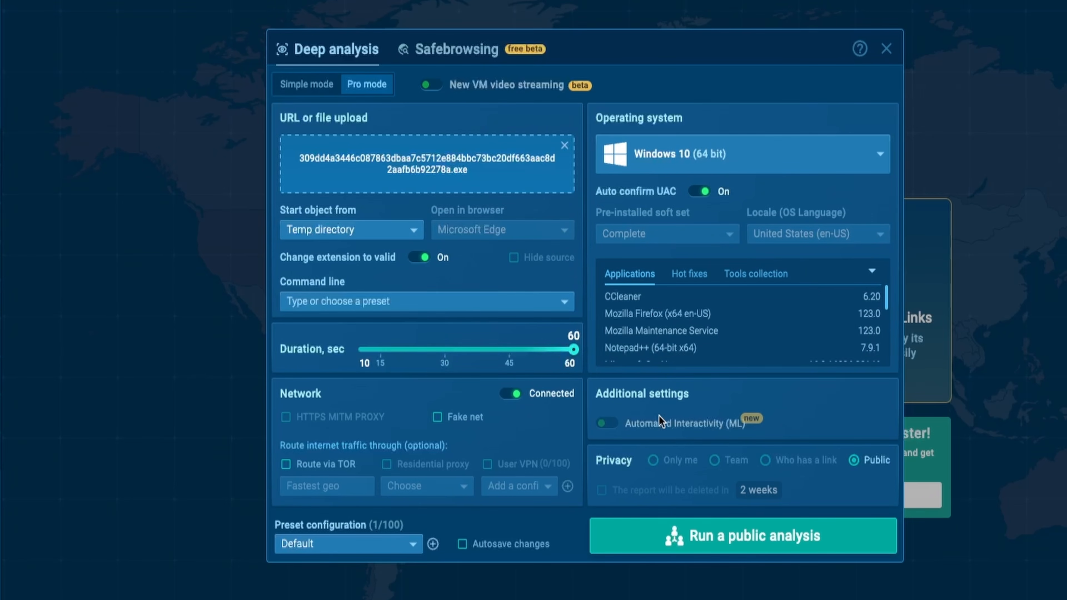
Run the sample as a public analysis and agree to the public access notice
double_click(617, 460)
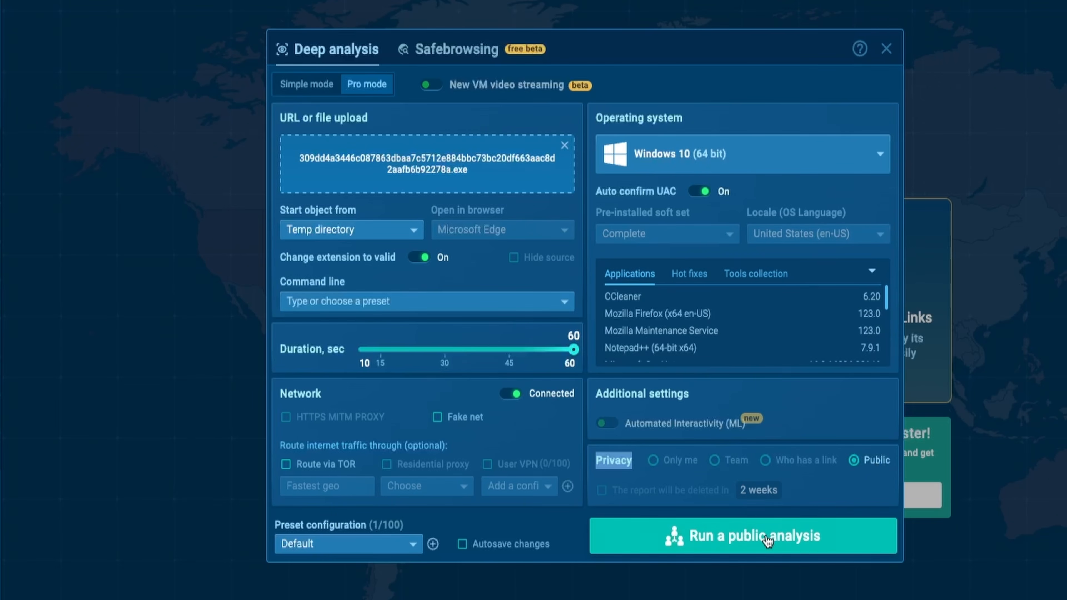
click(804, 543)
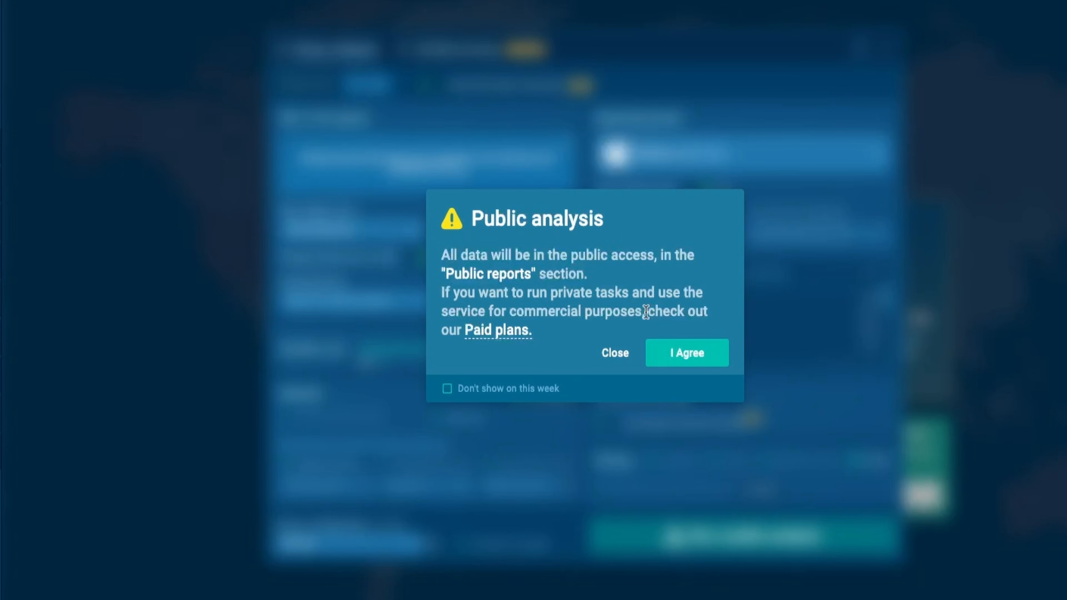
click(698, 367)
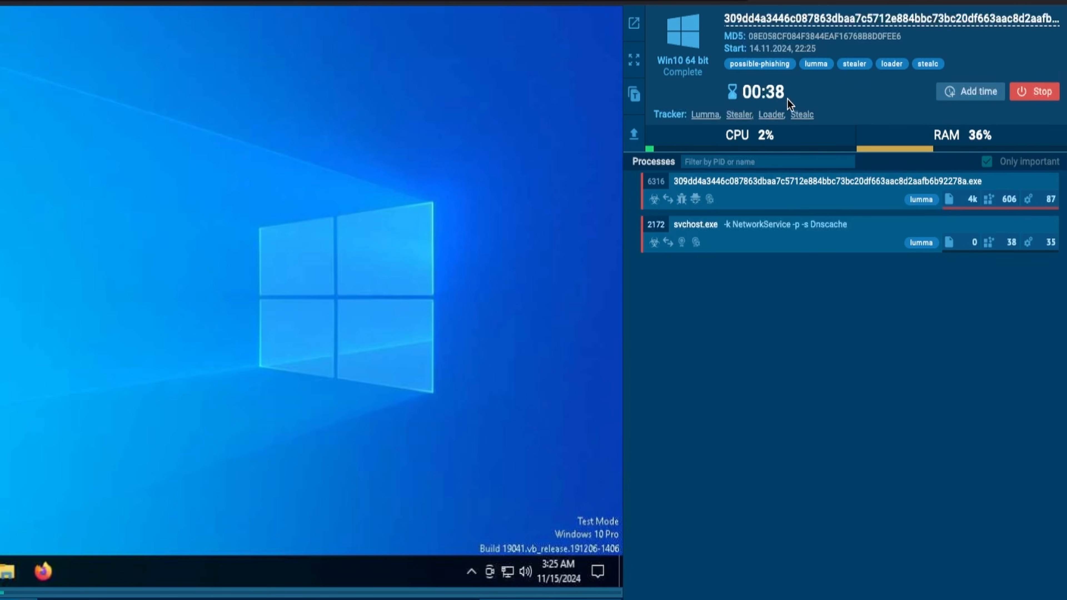
Extend the running analysis by adding time four times
click(969, 100)
click(969, 100)
click(969, 100)
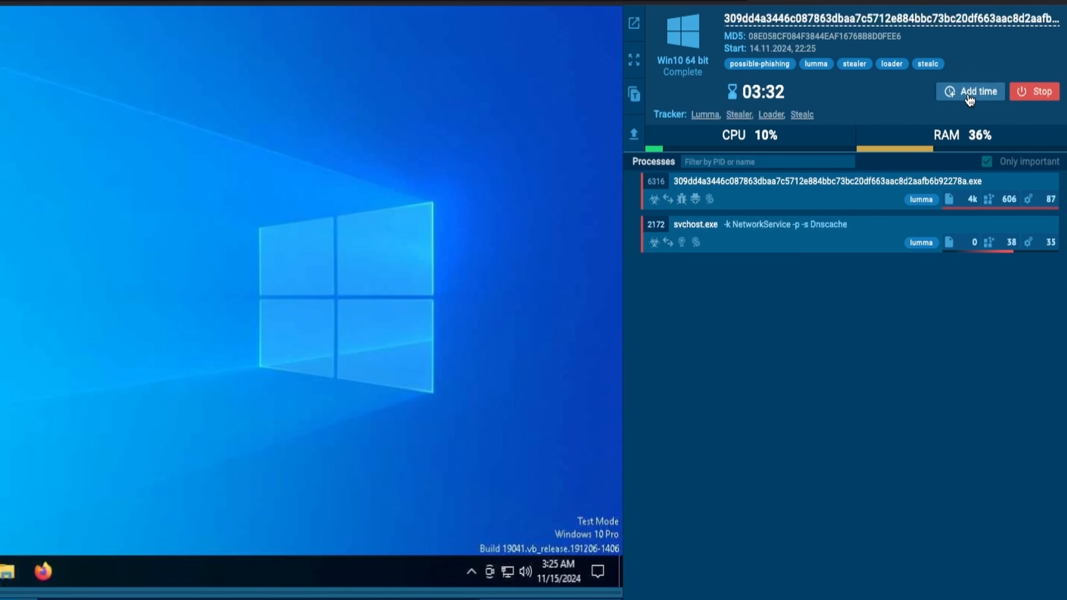
click(970, 100)
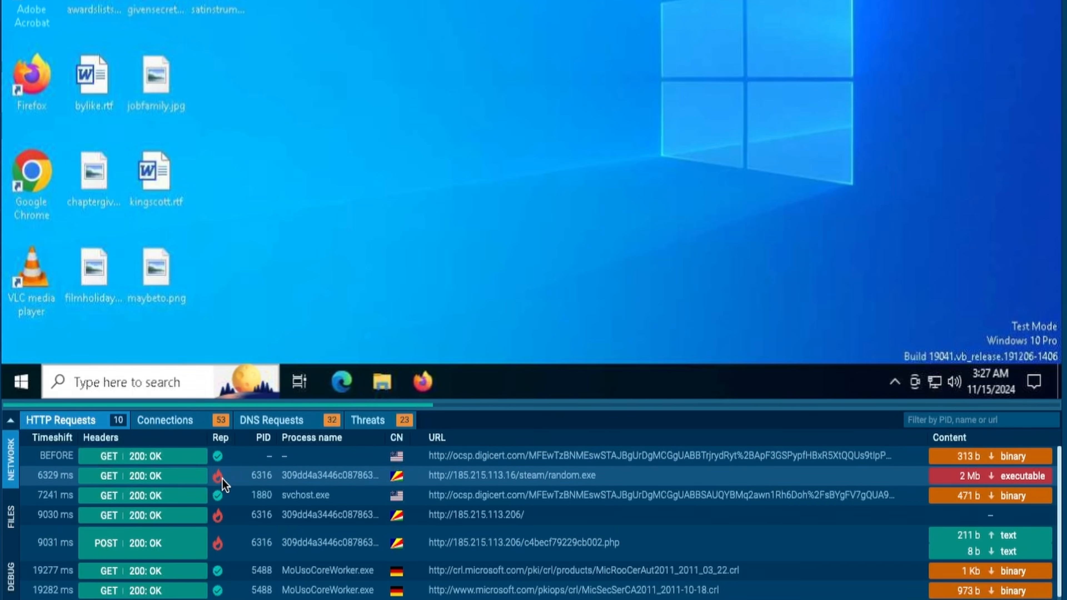
Open the network connections and examine the flagged connection made by the sample's process
click(202, 422)
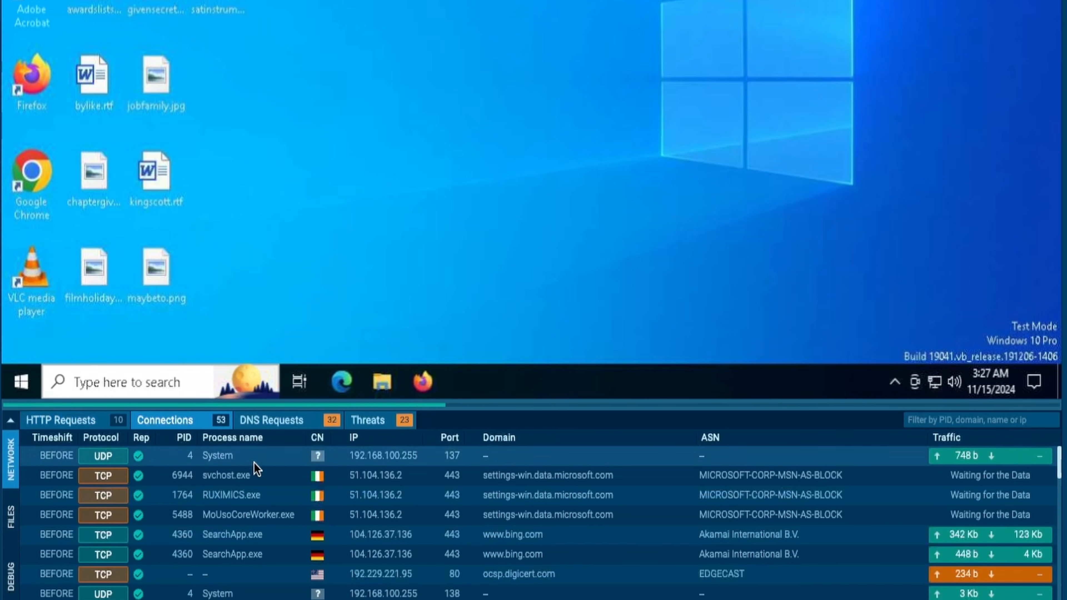
scroll(273, 472, down, 5)
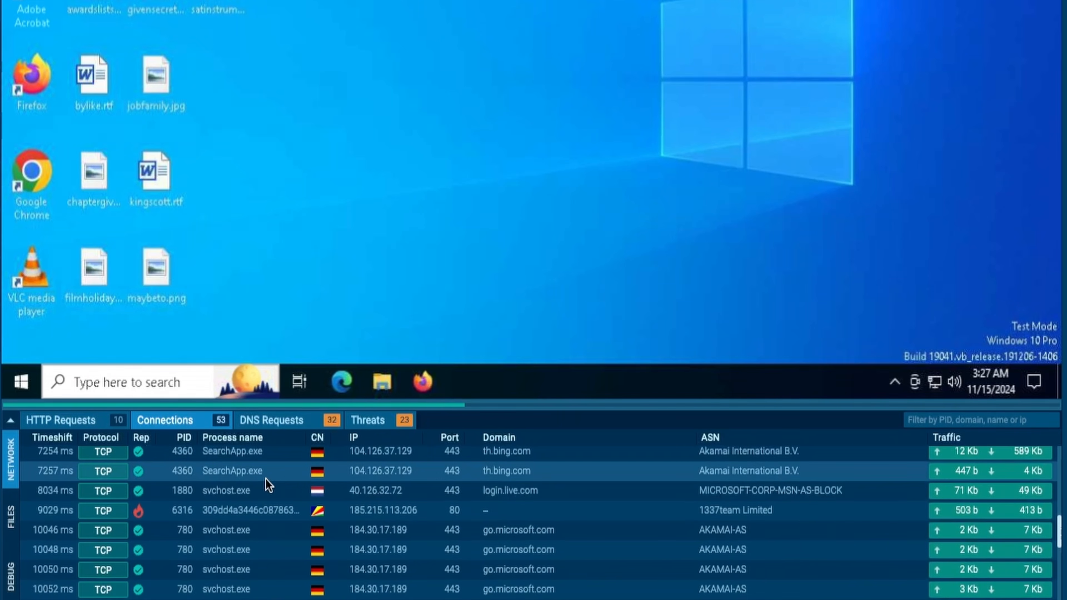
mouse_move(139, 517)
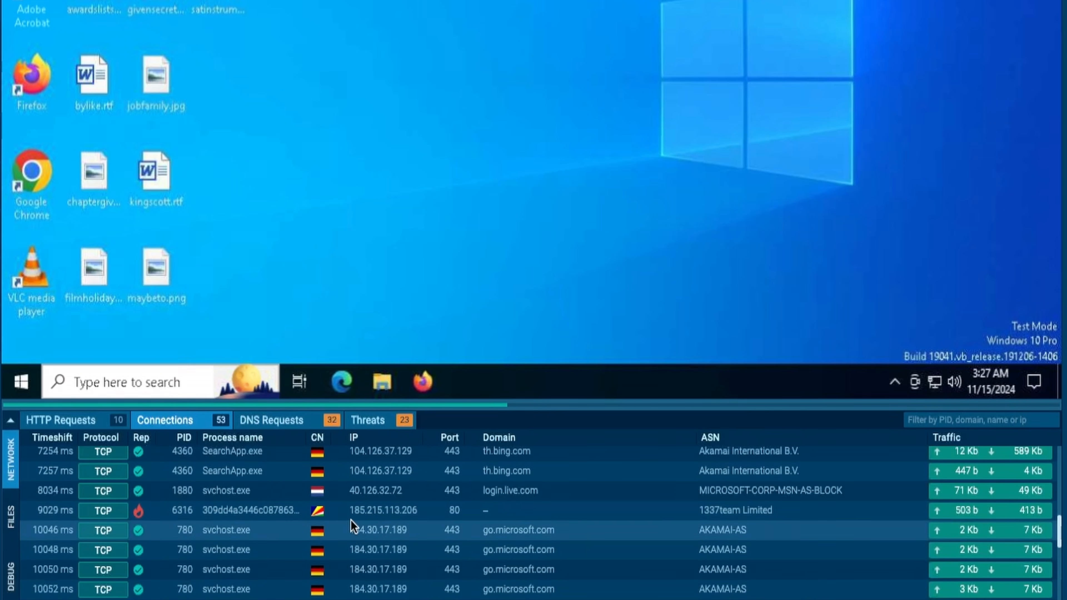
mouse_move(356, 518)
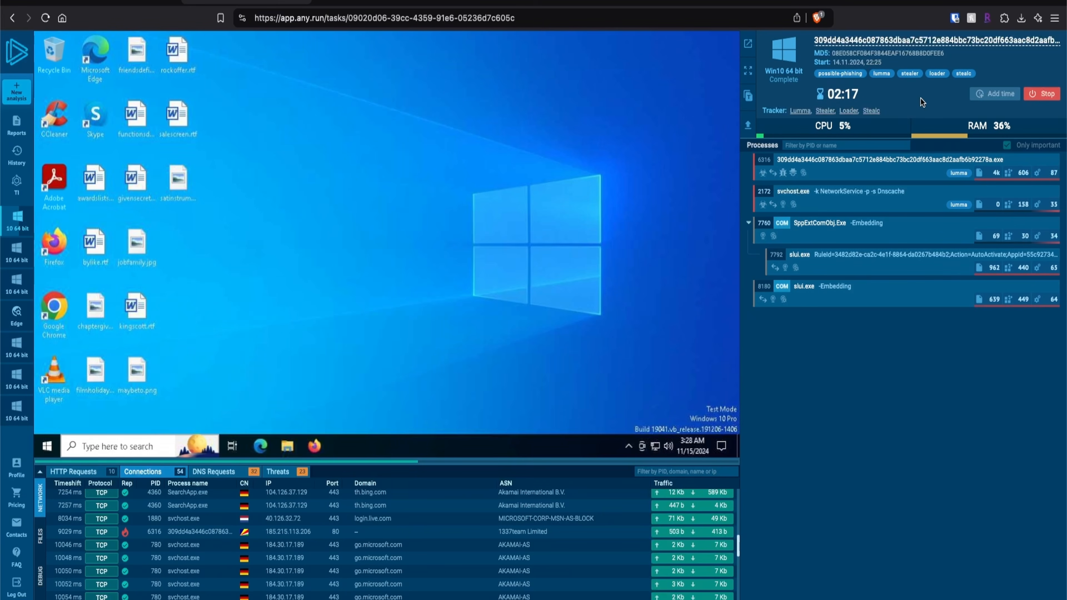
Stop the running analysis and open its indicators of compromise
click(1046, 95)
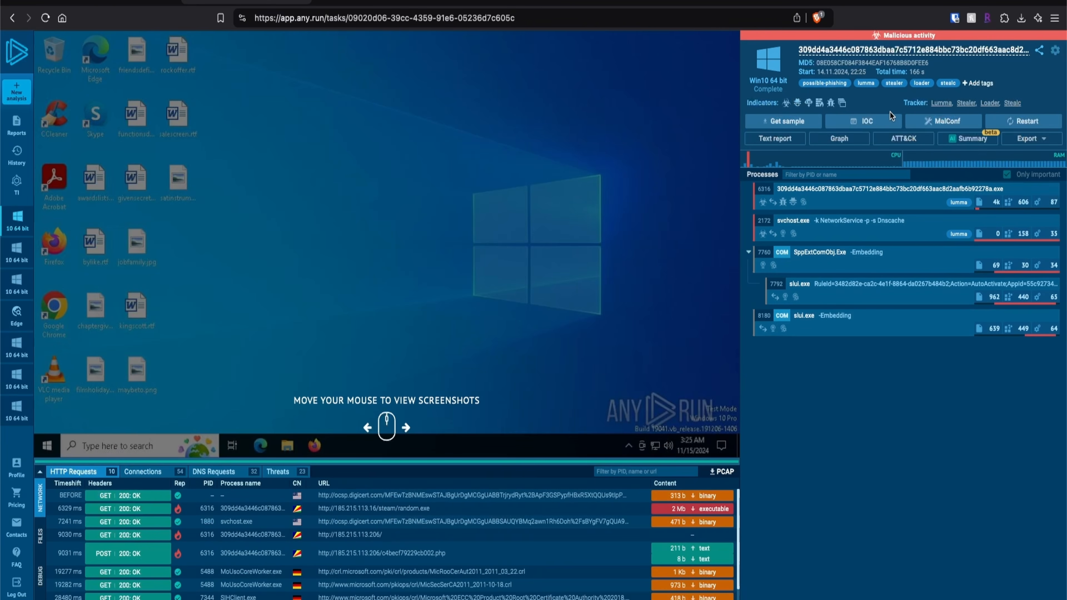
click(867, 122)
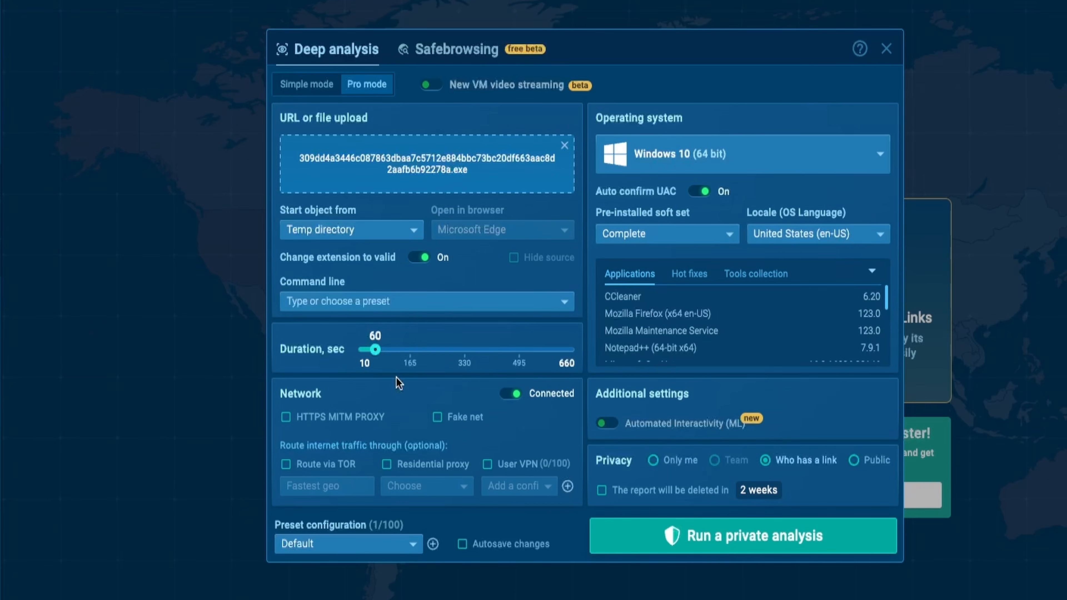
Configure the new analysis with HTTPS MITM PROXY enabled, a duration of 660 seconds and Windows 10 (64 bit)
click(344, 421)
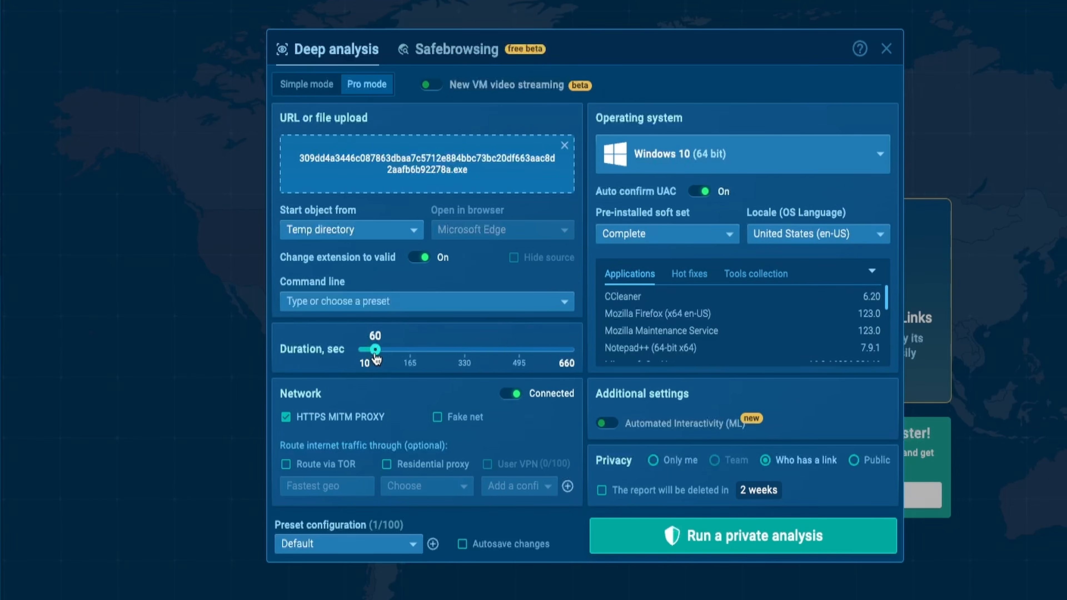
drag(375, 356, 582, 356)
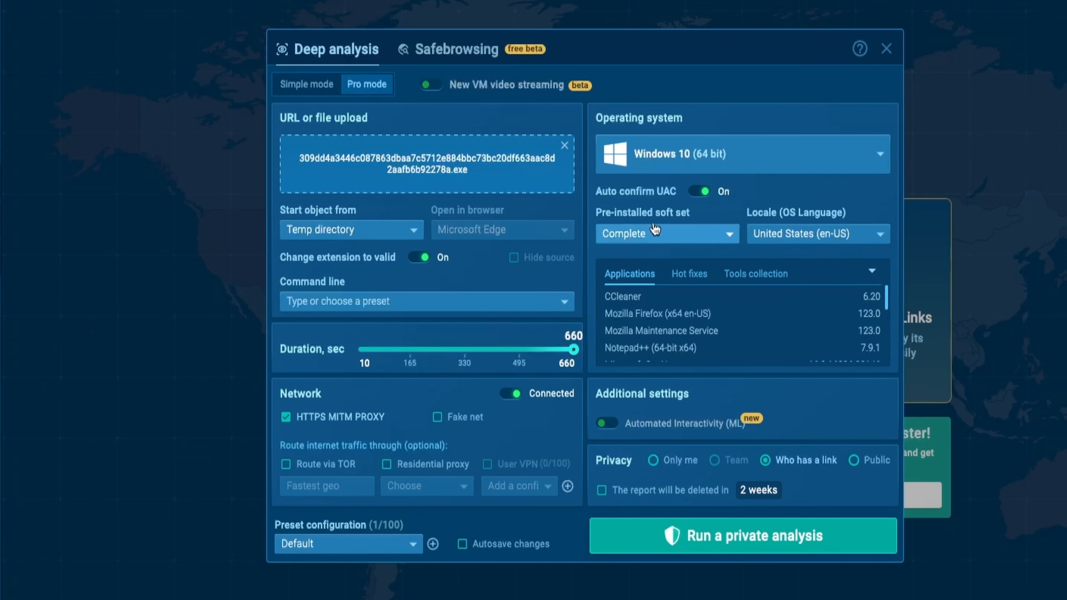
click(803, 168)
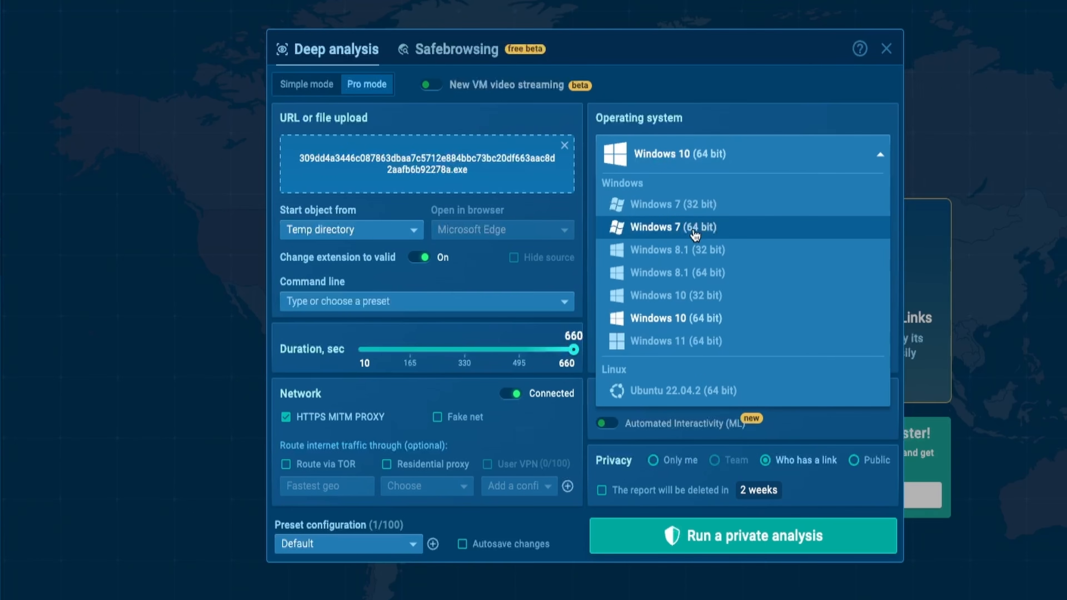
click(695, 322)
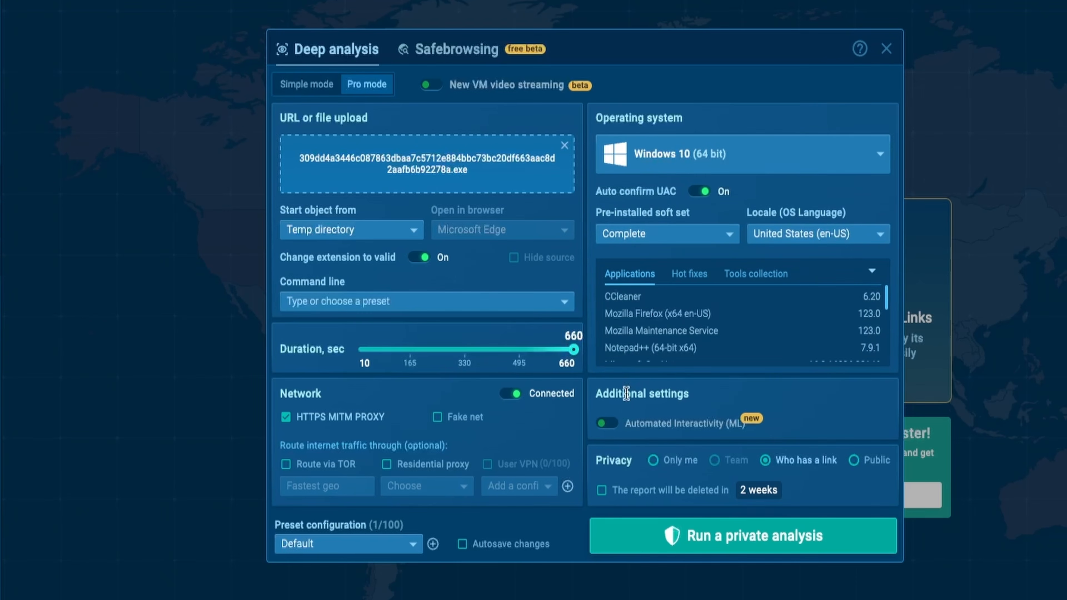
Set the new analysis's privacy to Public
drag(595, 462, 631, 465)
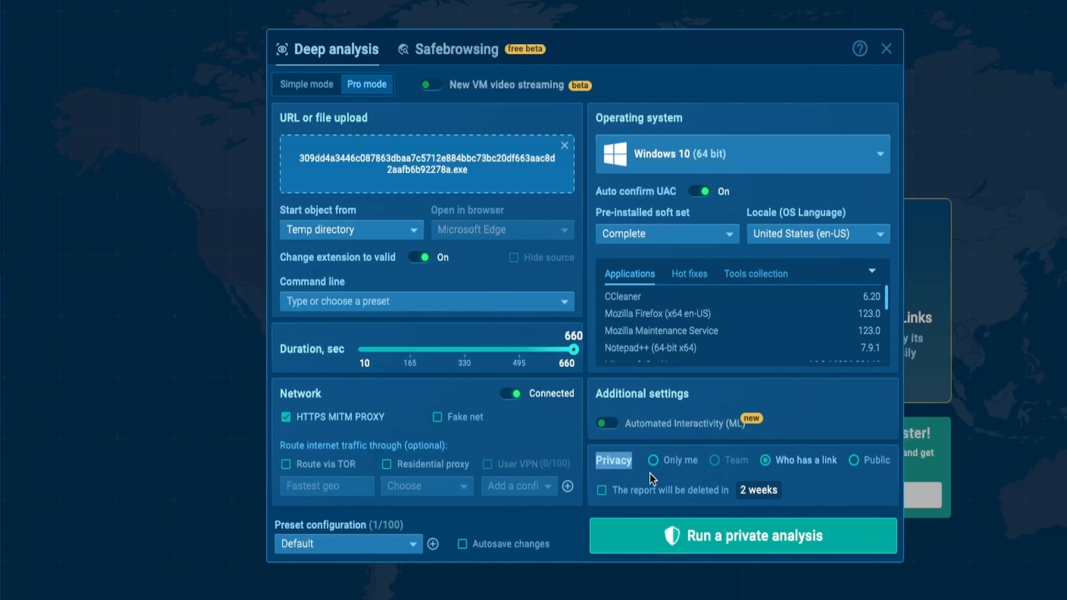
click(817, 479)
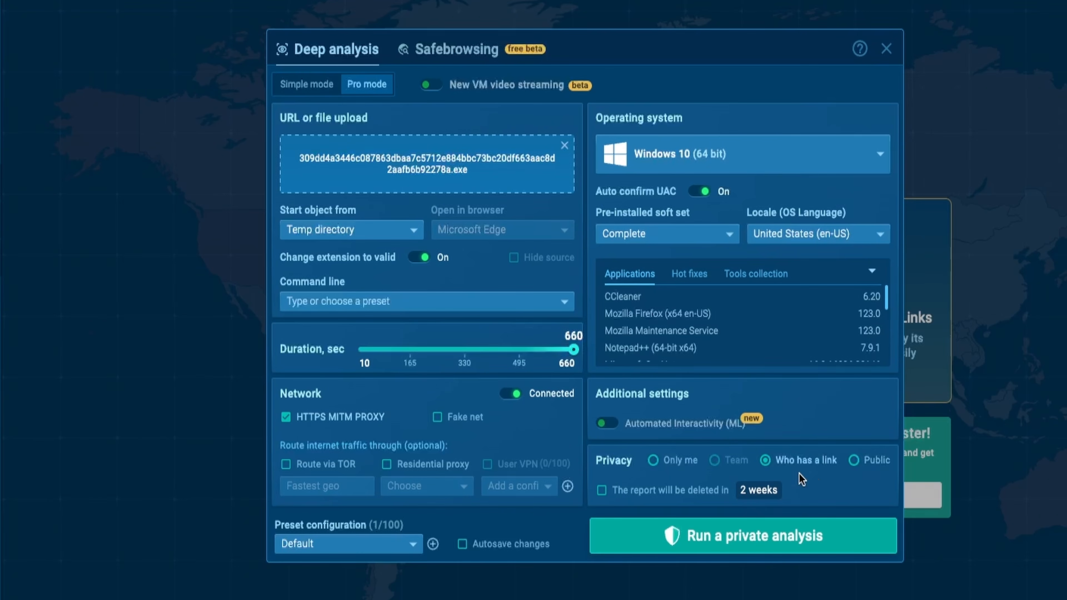
click(877, 466)
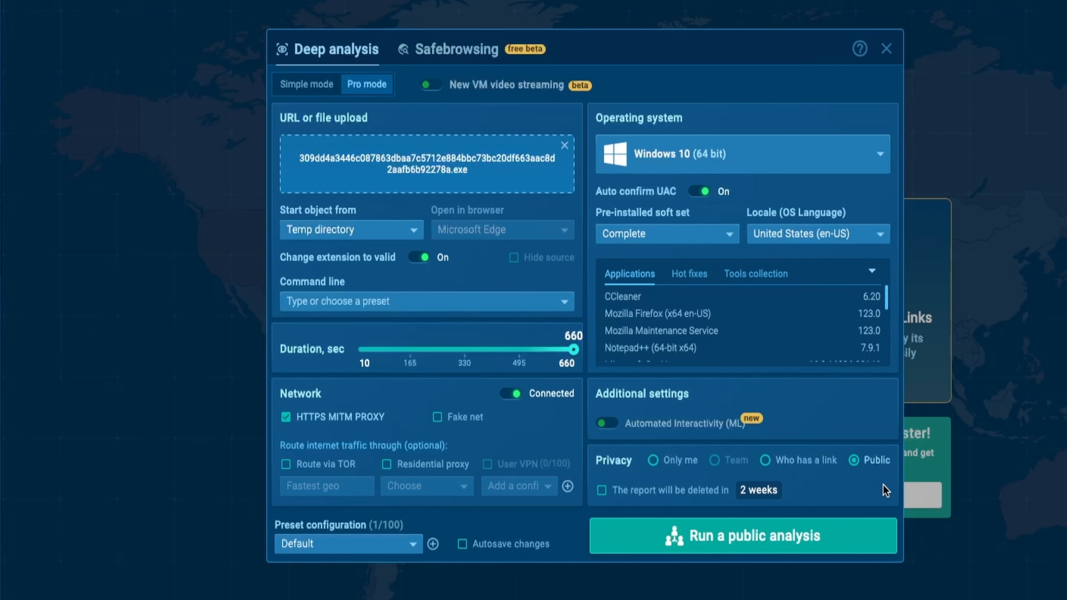
Run the public analysis with its access notice accepted, and add extra time to the session
click(828, 543)
drag(440, 286, 623, 290)
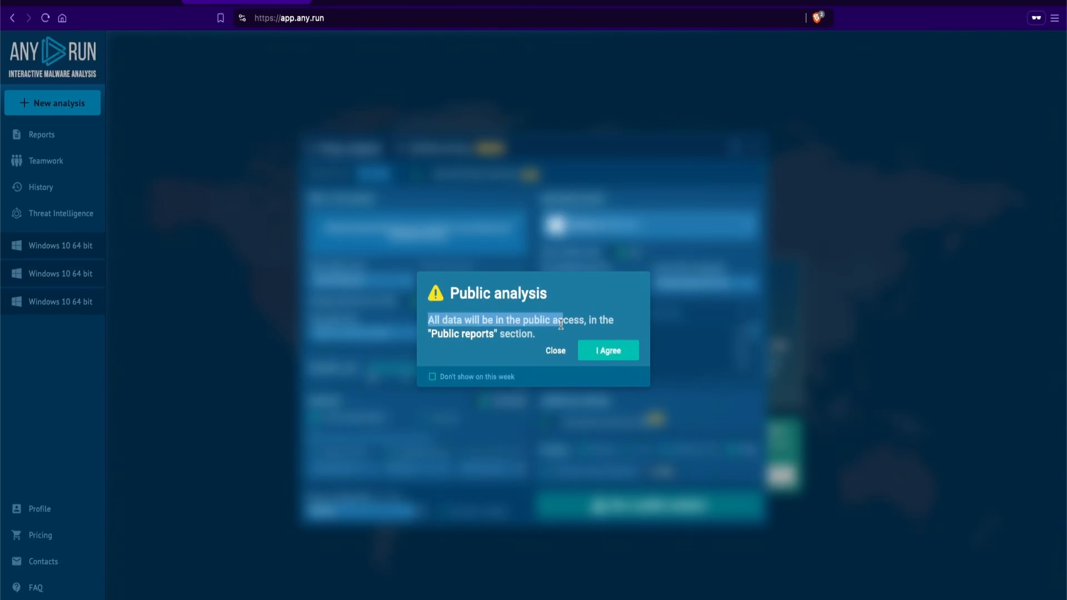
click(610, 351)
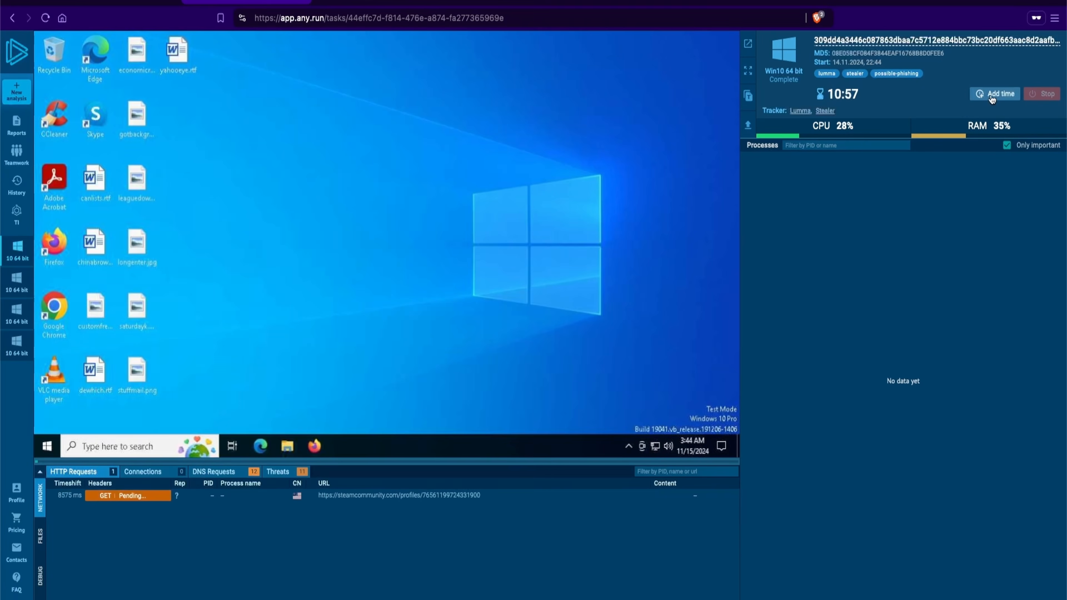
click(994, 94)
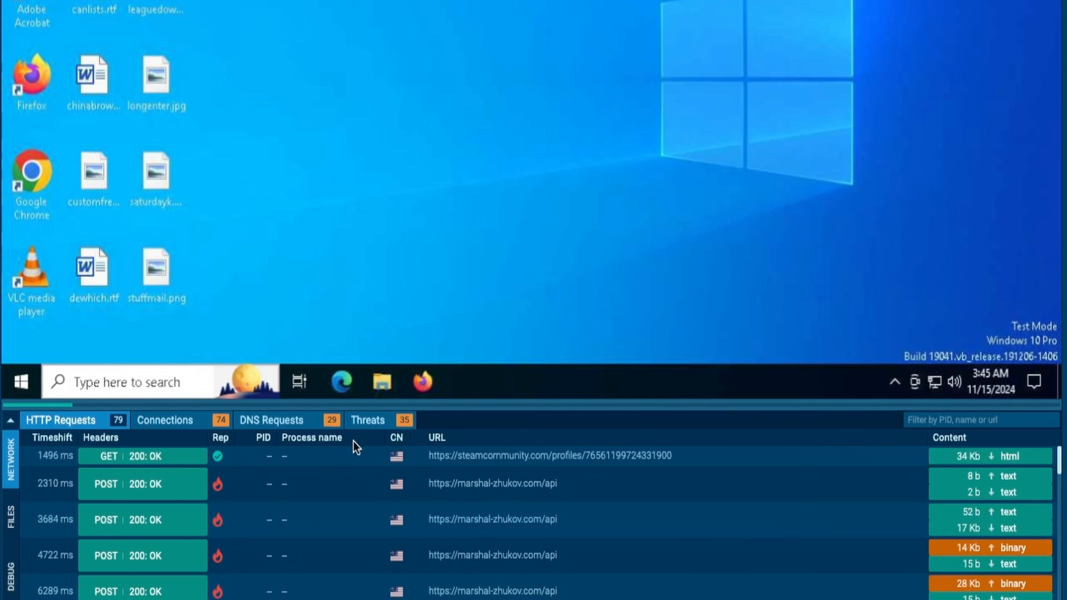
View the analysis's connections, DNS requests and threats, and open the details of the UCPDMgr.exe process with PID 6444
click(194, 421)
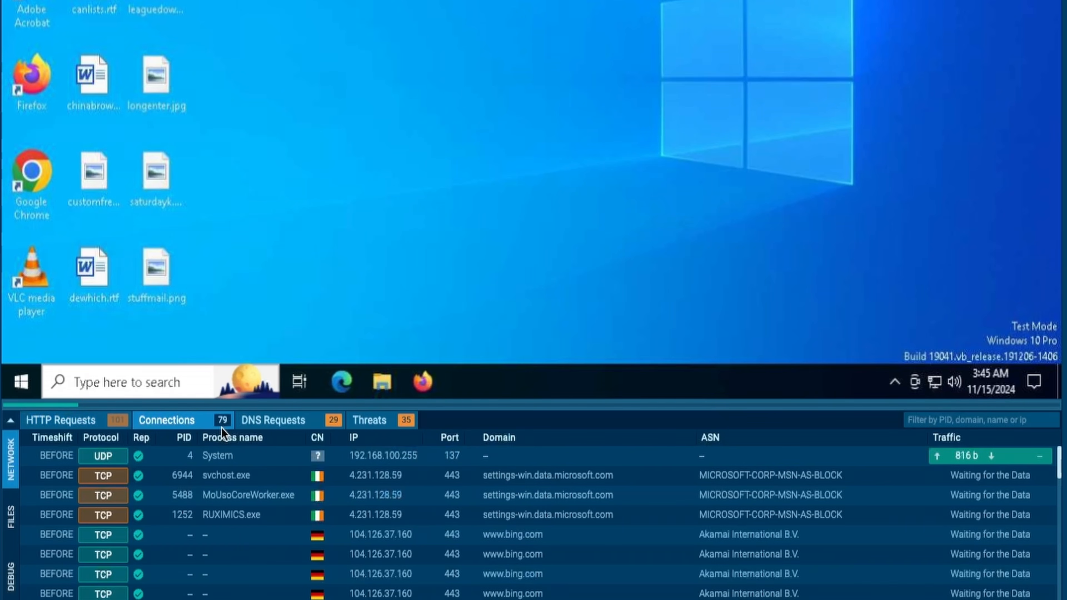
click(323, 427)
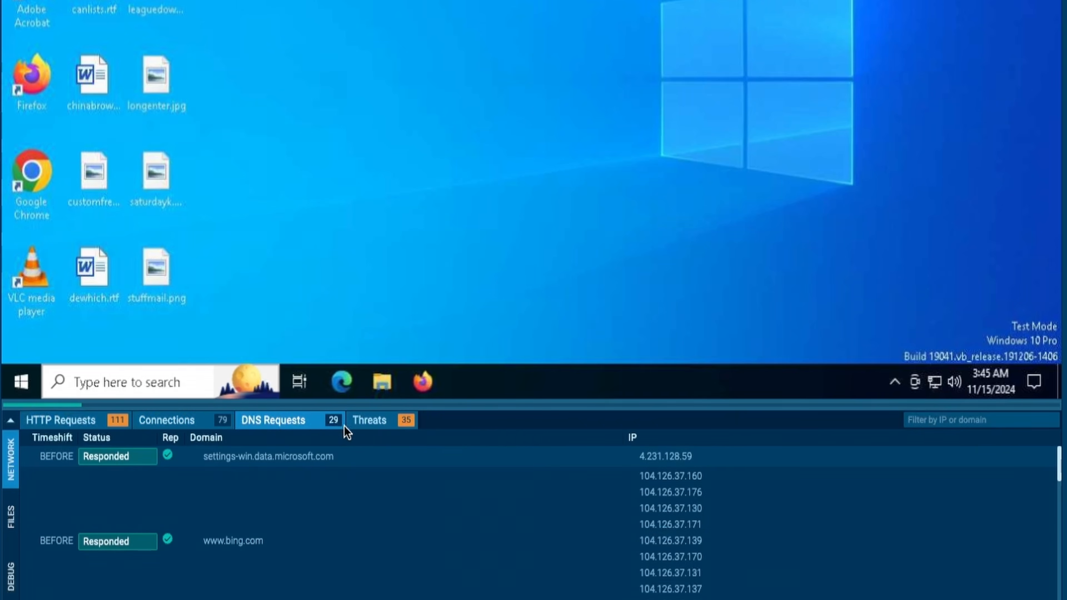
click(384, 429)
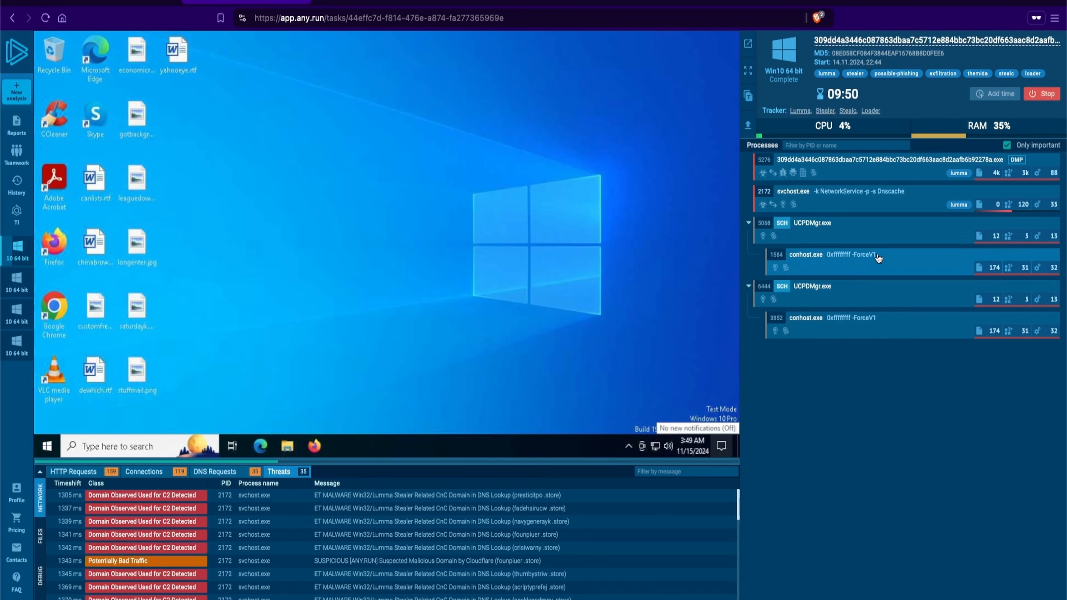
click(875, 295)
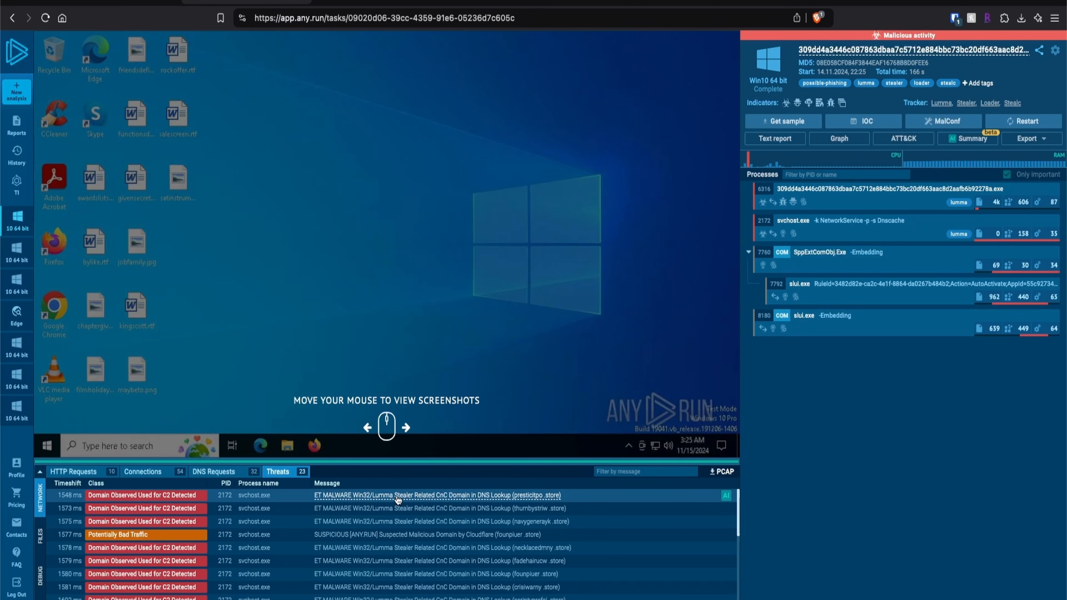
View the presticitpo .store Lumma threat details in both analysis windows and open its Suricata rule in the second one
click(398, 499)
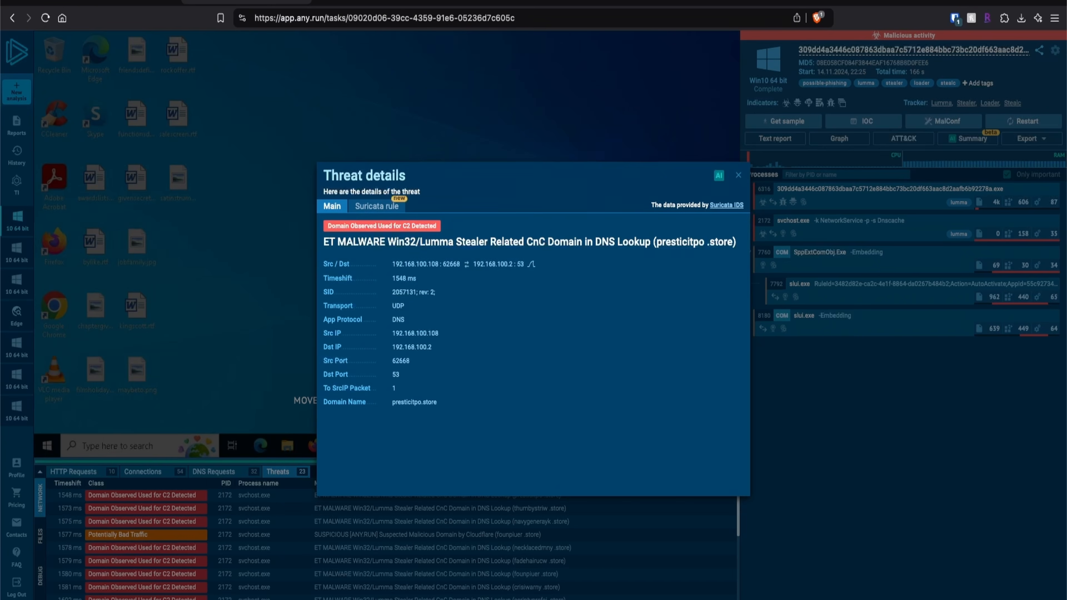
key(super+grave)
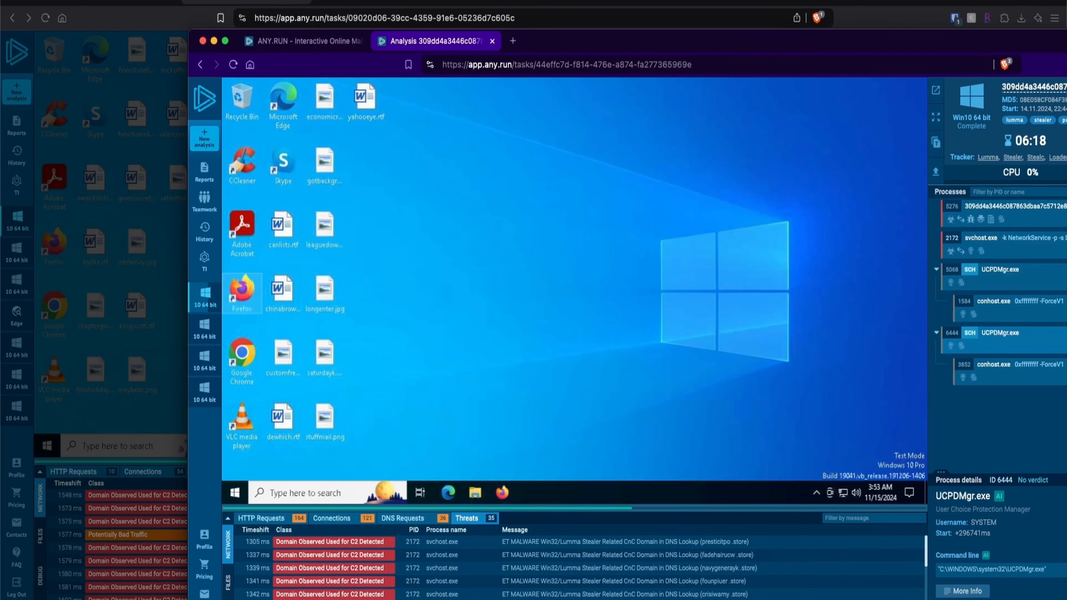
drag(714, 47, 577, 12)
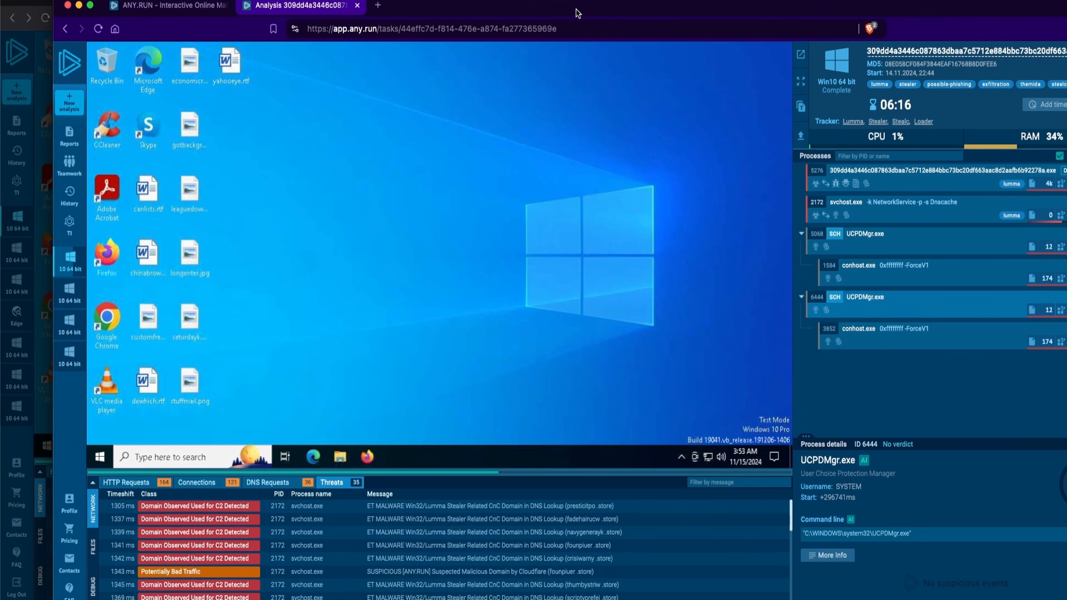
click(407, 508)
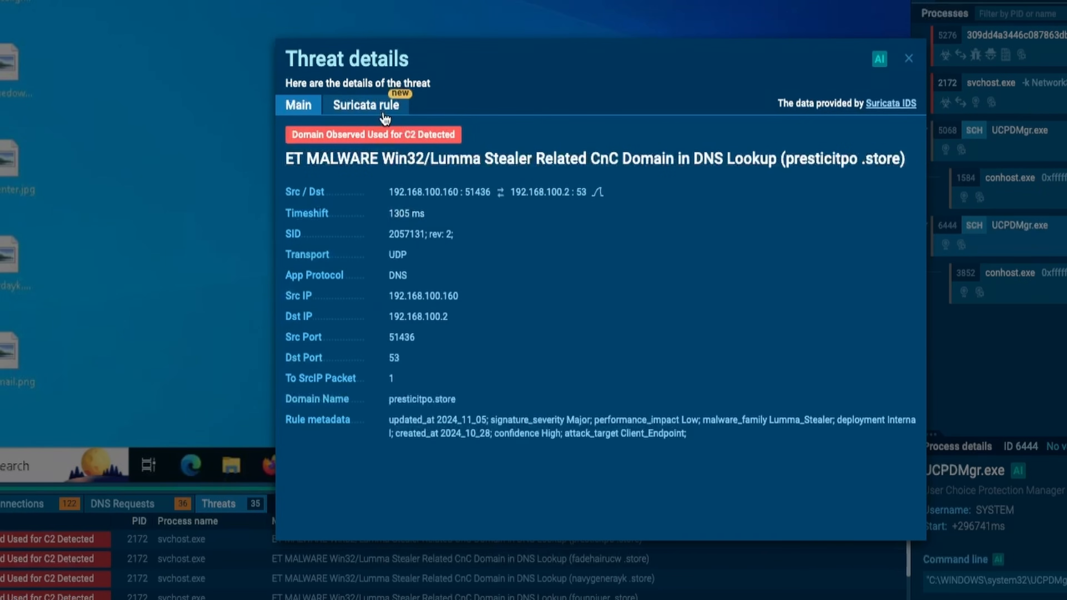
click(384, 119)
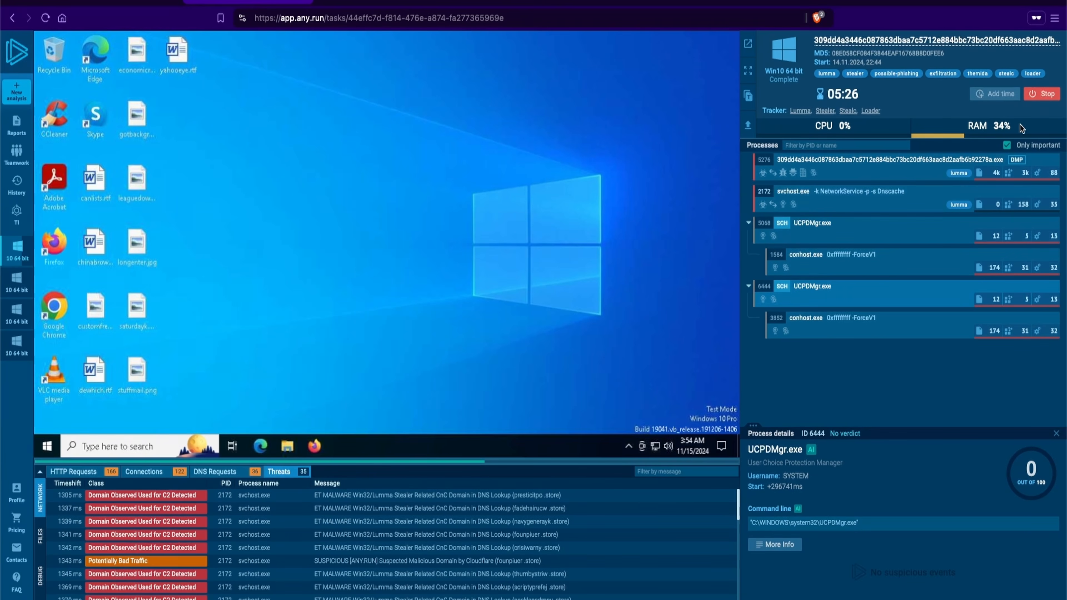
Stop the second analysis and open its export options
click(1053, 95)
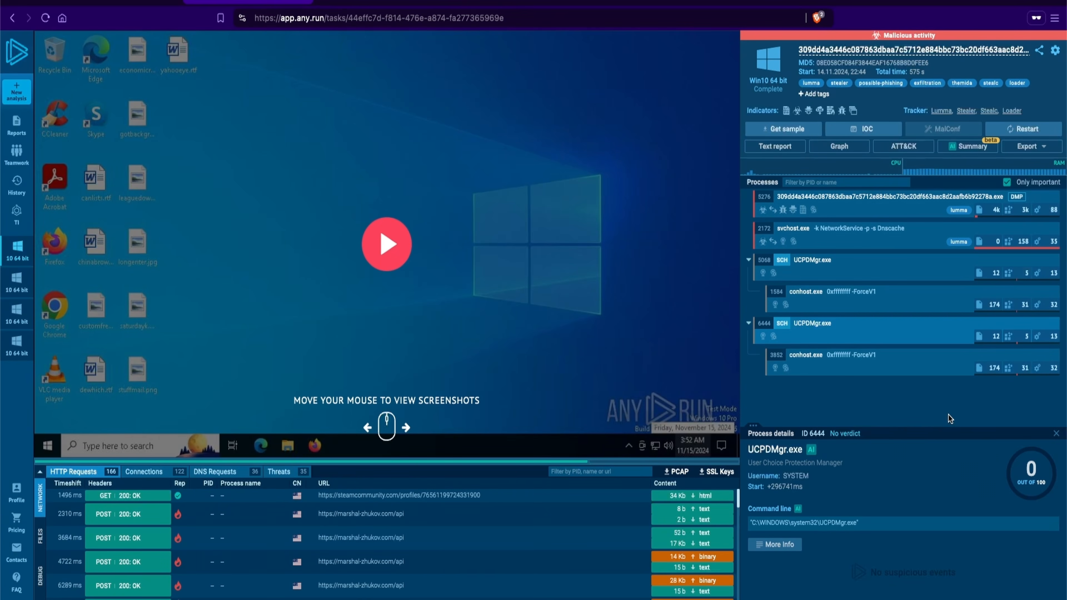
click(1042, 149)
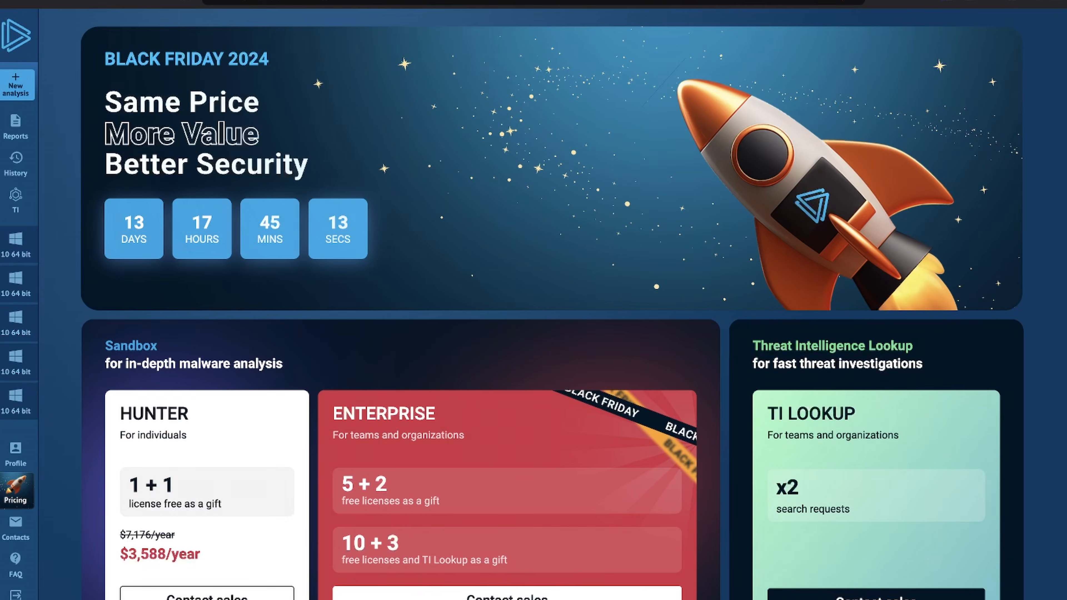
Examine the Black Friday offers and the Free, Hunter and Enterprise plan comparison on the pricing page
scroll(552, 309, down, 7)
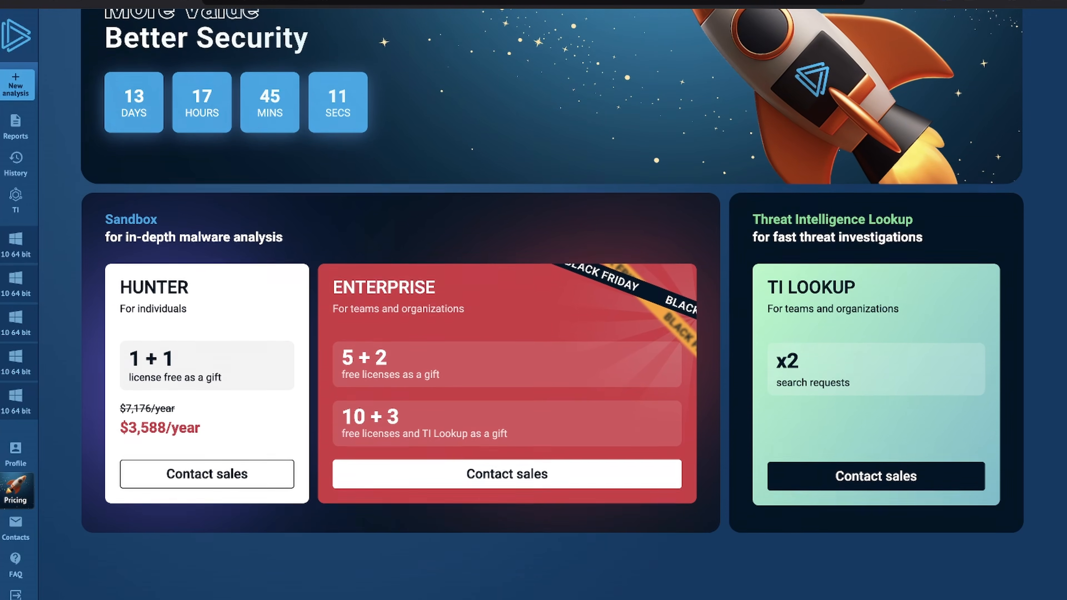
scroll(552, 309, down, 1)
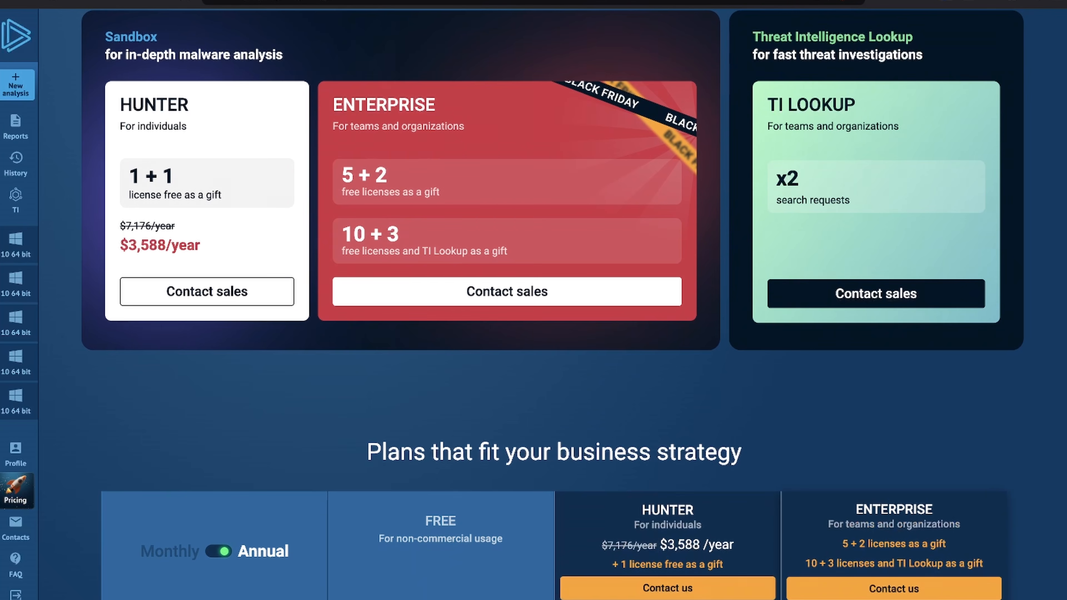
scroll(551, 308, down, 6)
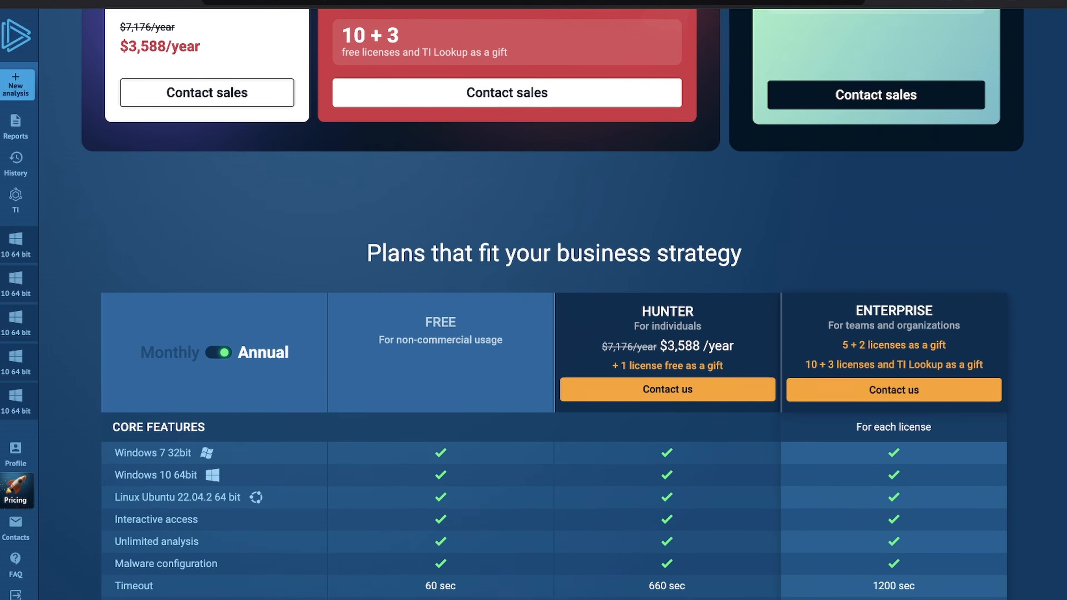
scroll(552, 308, down, 3)
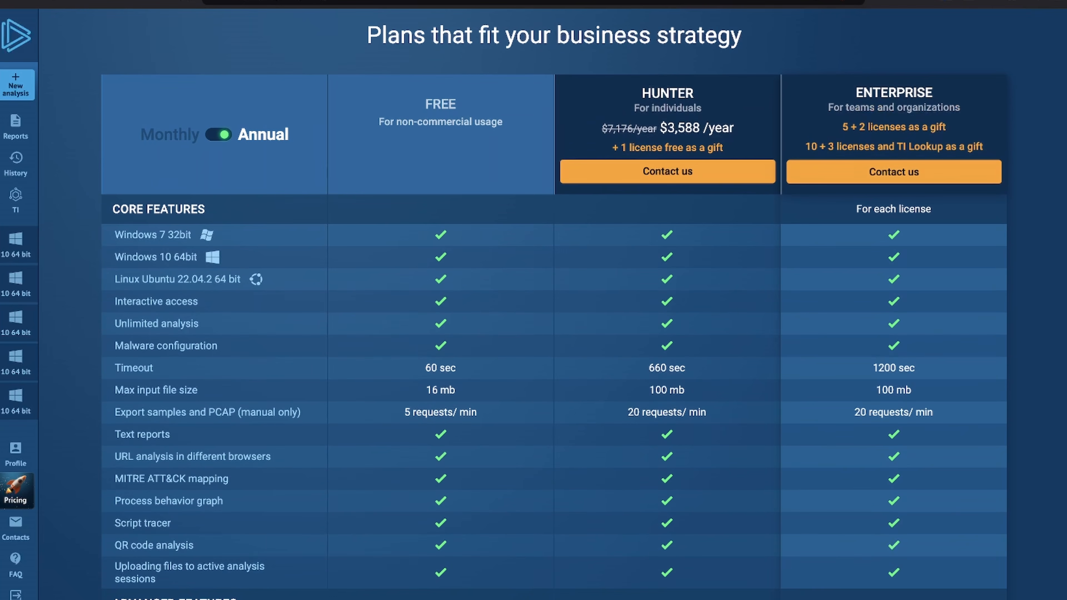